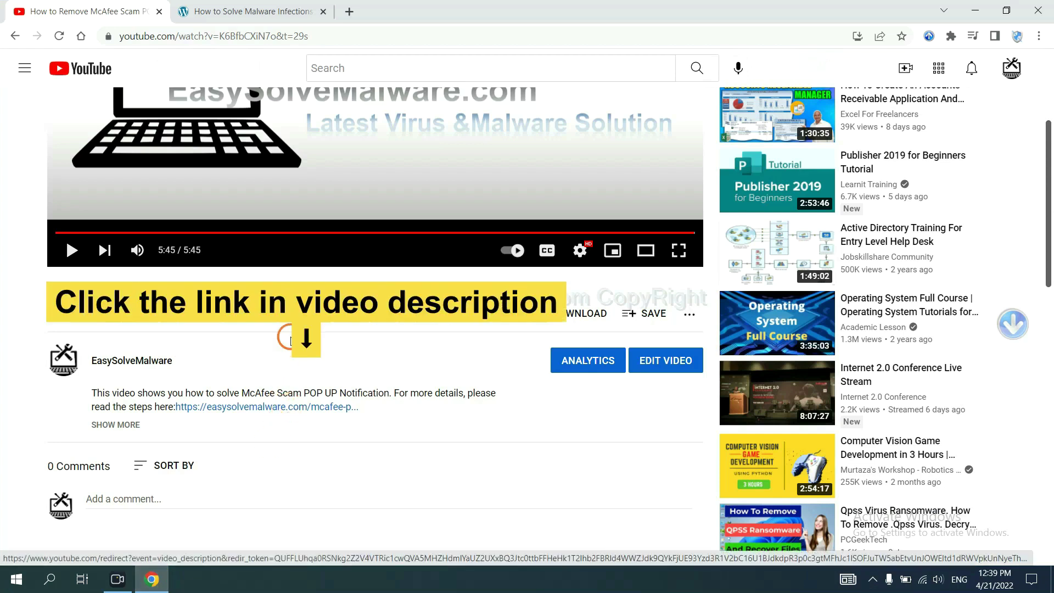
Switch to the 'How to Solve Malware Infections' guide tab and scroll to its removal steps.
click(302, 12)
scroll(1053, 283, down, 3)
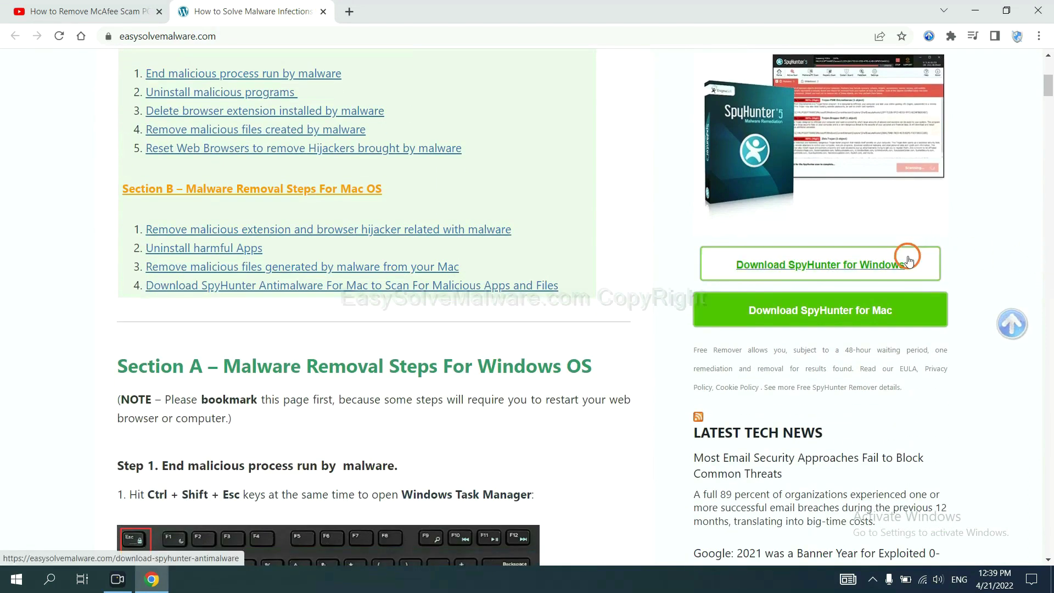
Download SpyHunter for Windows and run the downloaded SpyHunter-Installer.exe.
click(895, 262)
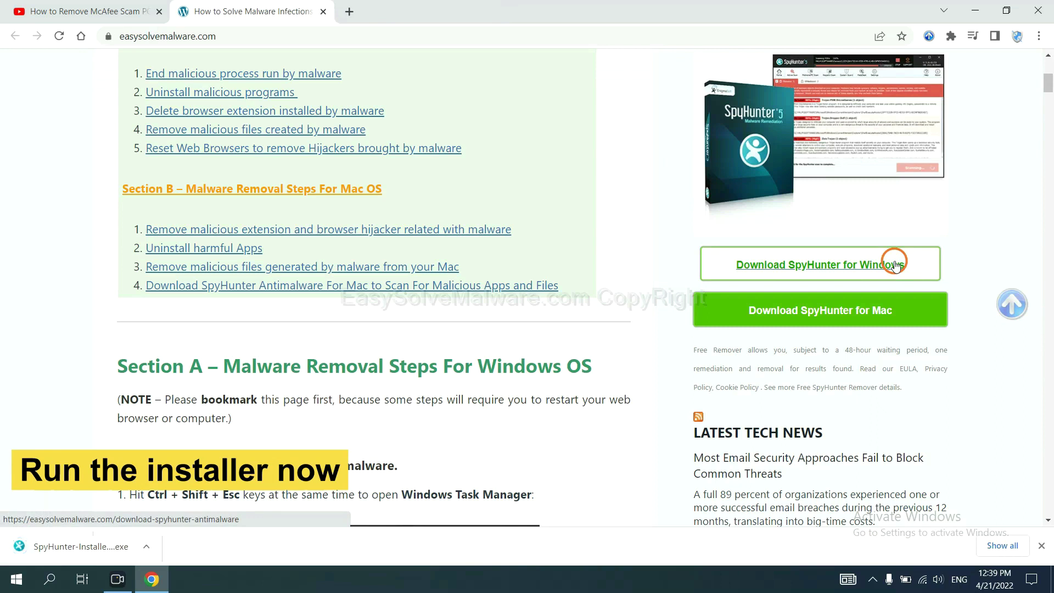
click(69, 549)
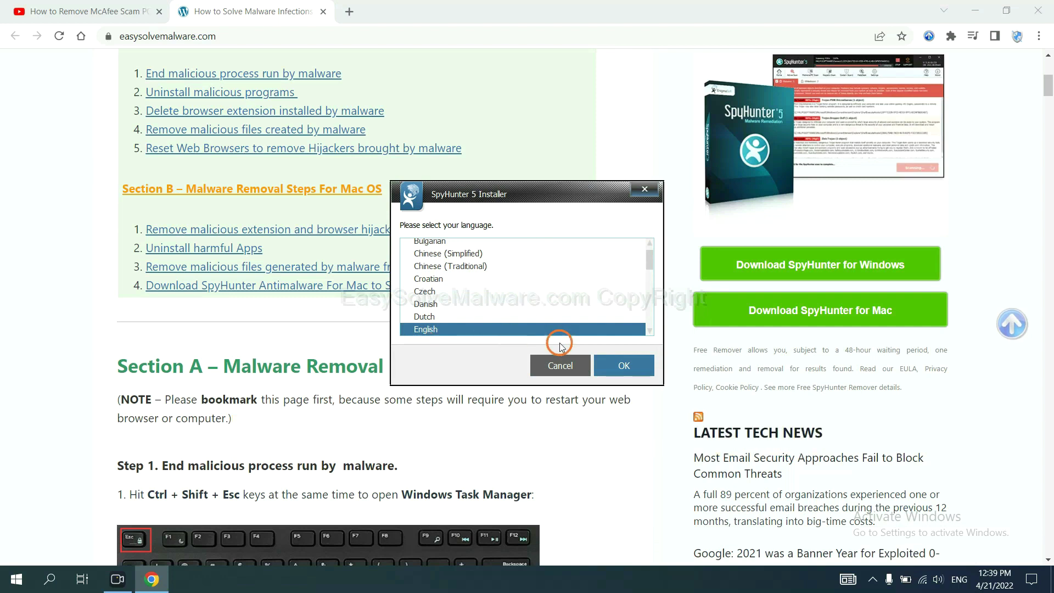
Install SpyHunter 5 in English, accepting the EULA, through to its Welcome screen.
click(610, 366)
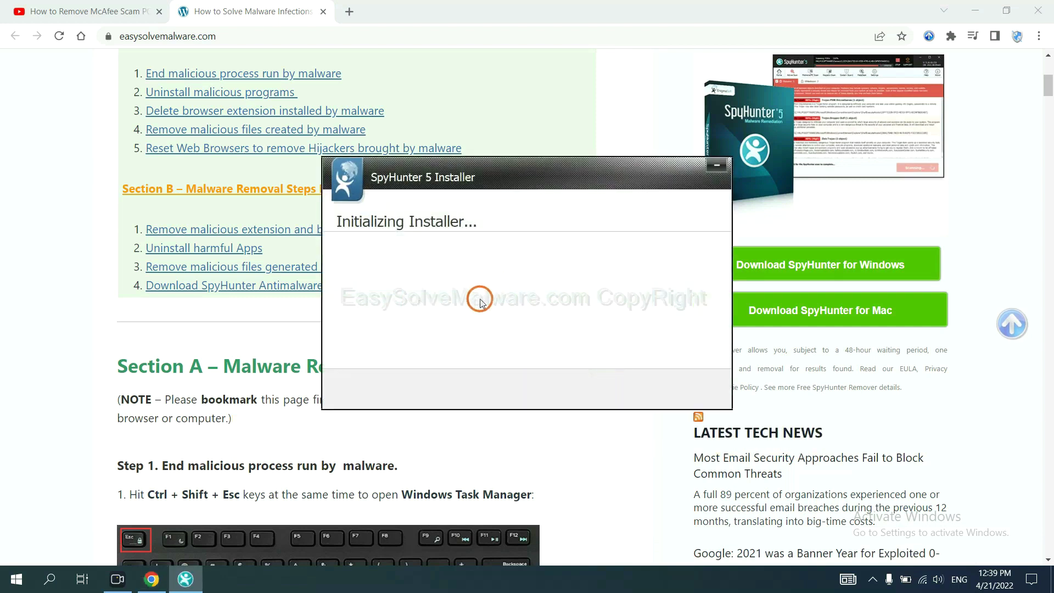
click(445, 298)
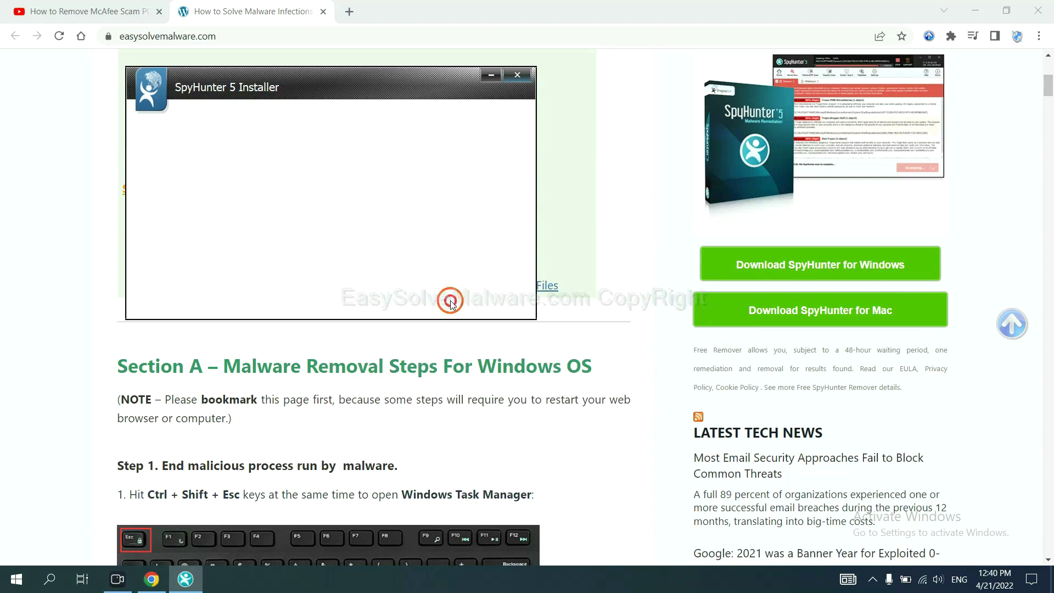
click(340, 264)
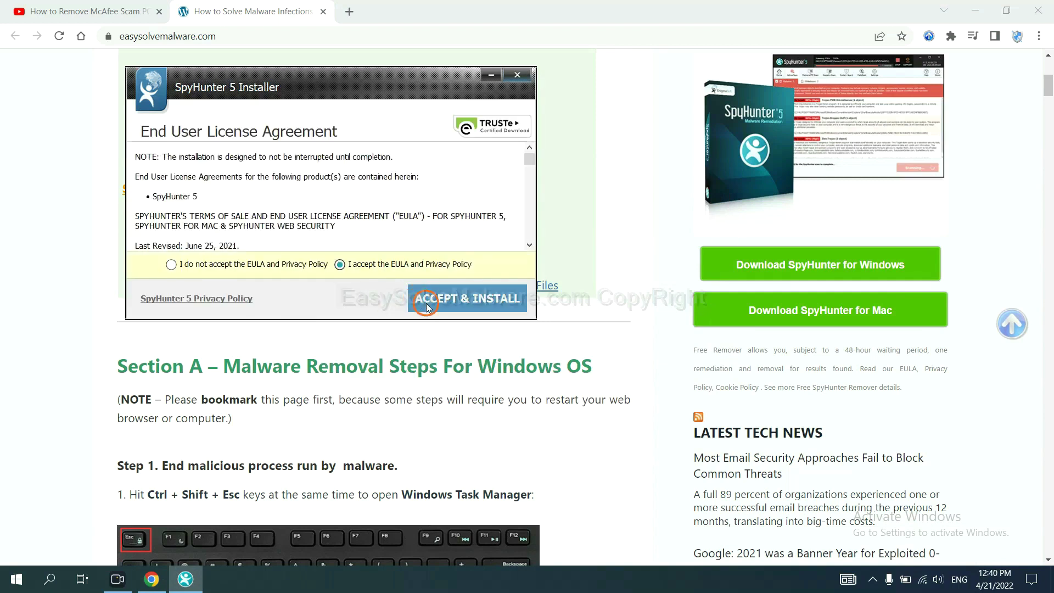
click(427, 307)
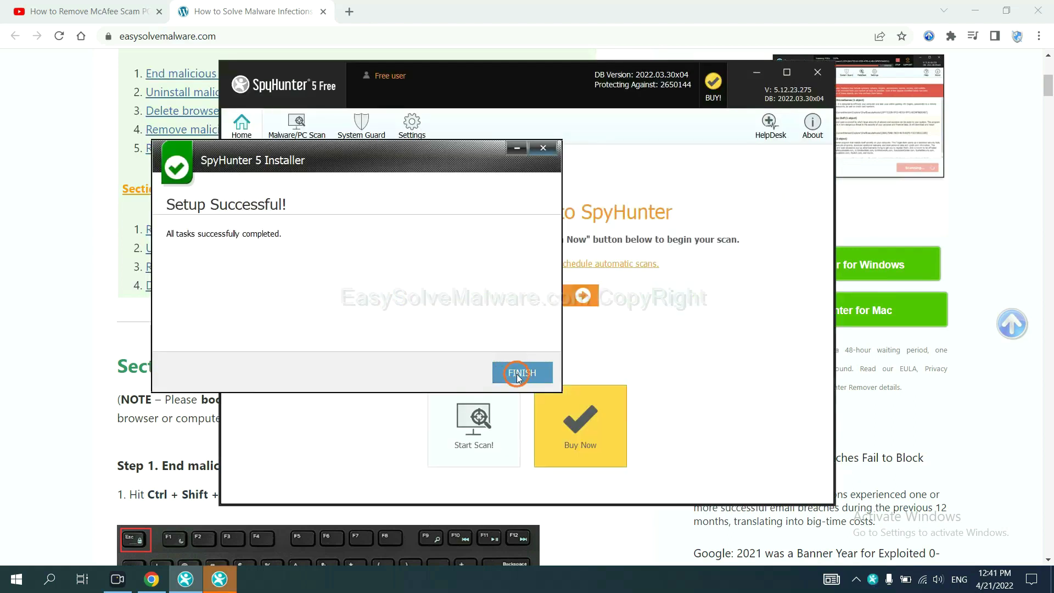
click(520, 370)
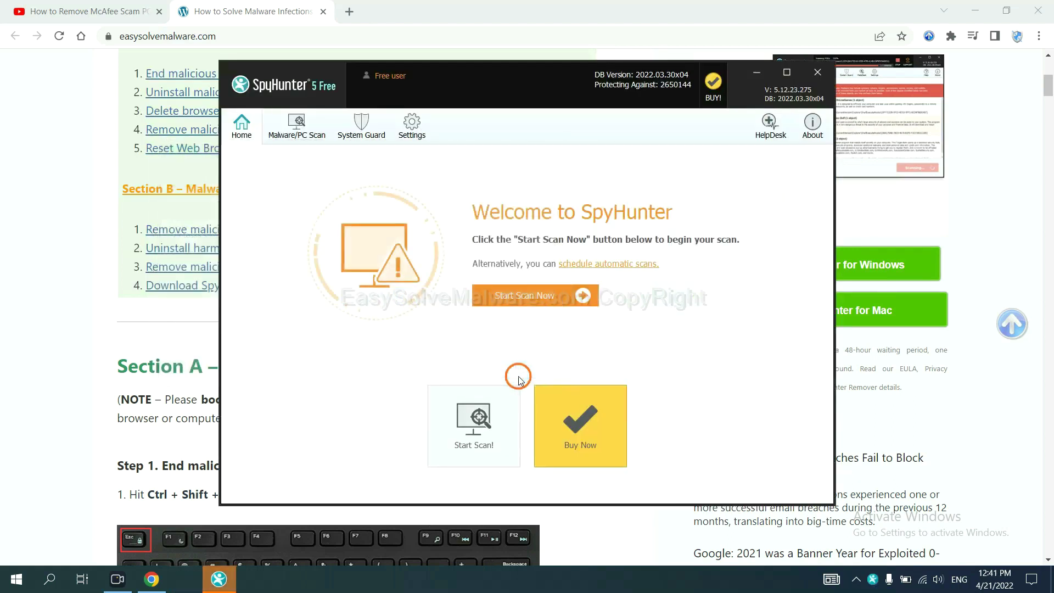
Run a SpyHunter scan of the PC and skip past the unknown remove360.bat object.
click(519, 298)
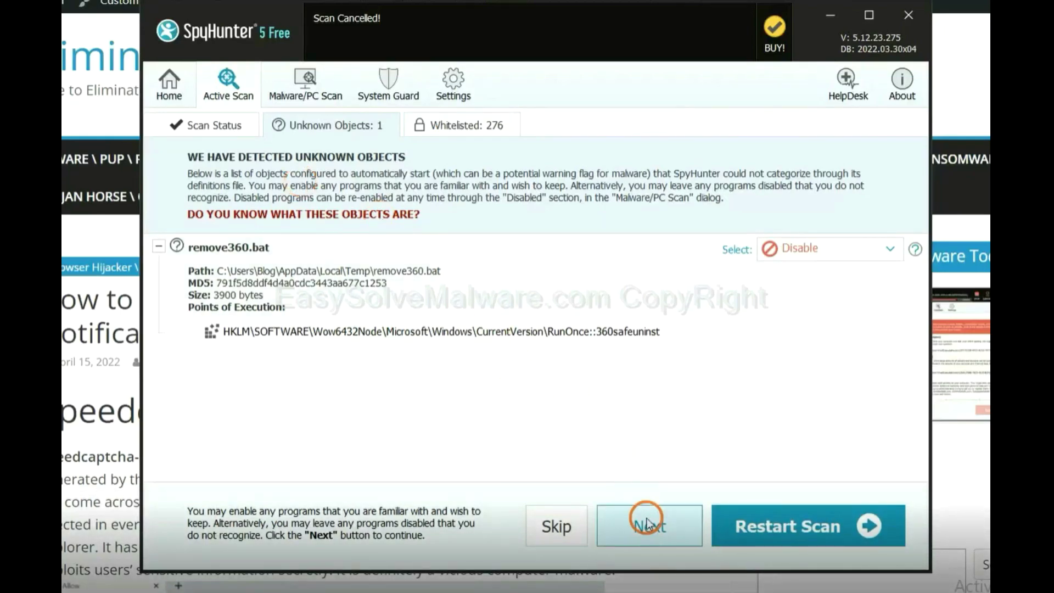
click(648, 525)
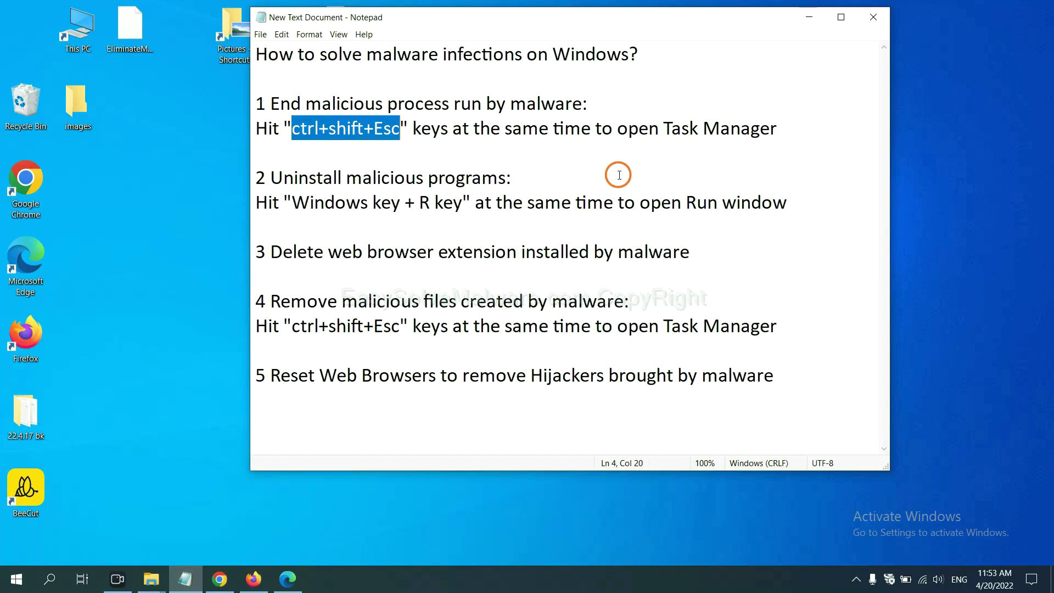
click(383, 132)
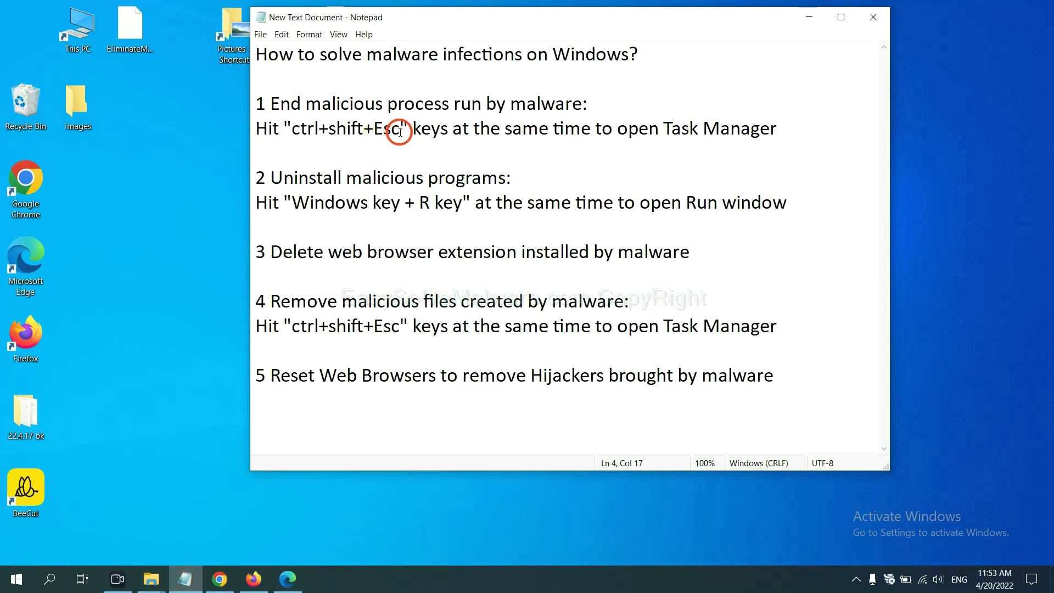
drag(400, 133, 294, 132)
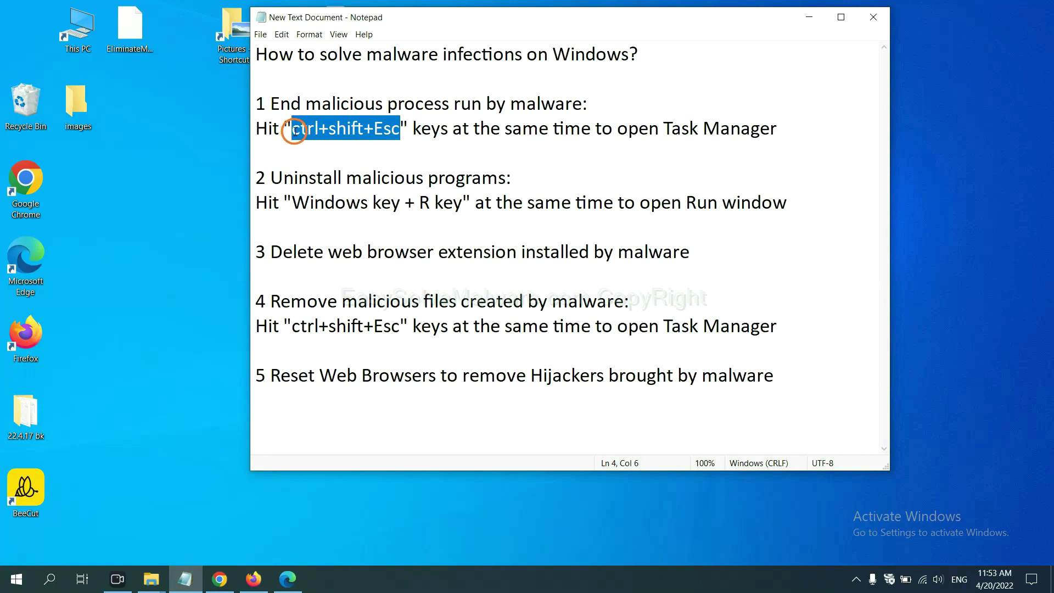
key(ctrl+shift+Escape)
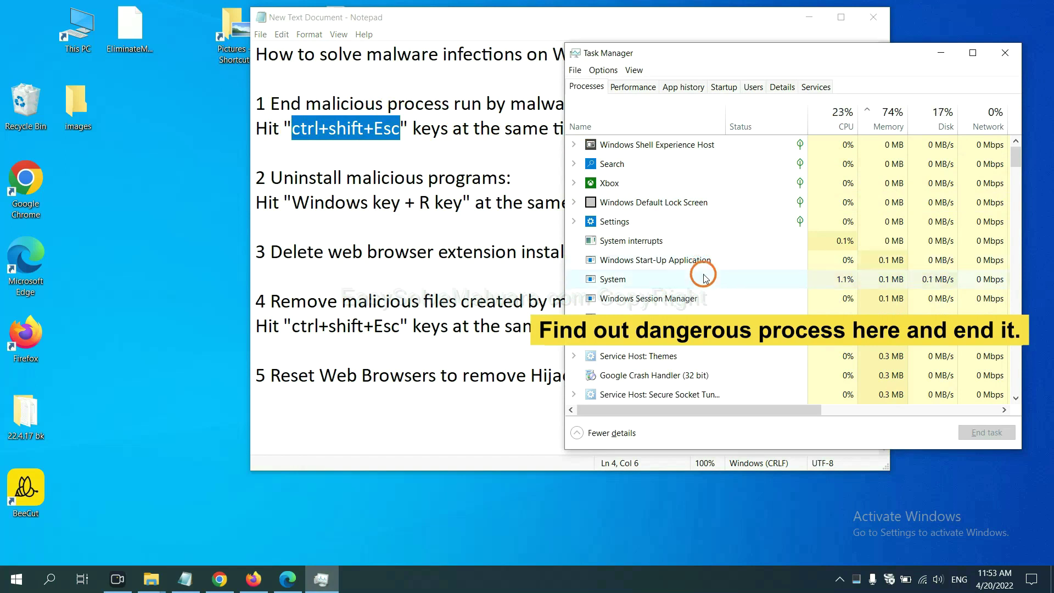
click(706, 278)
click(702, 313)
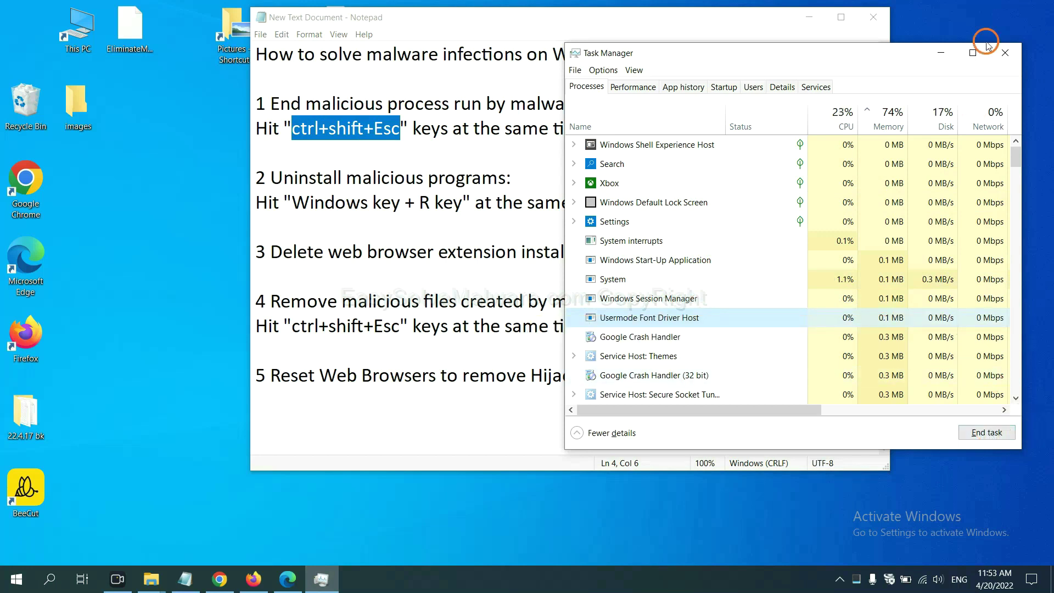
click(1002, 54)
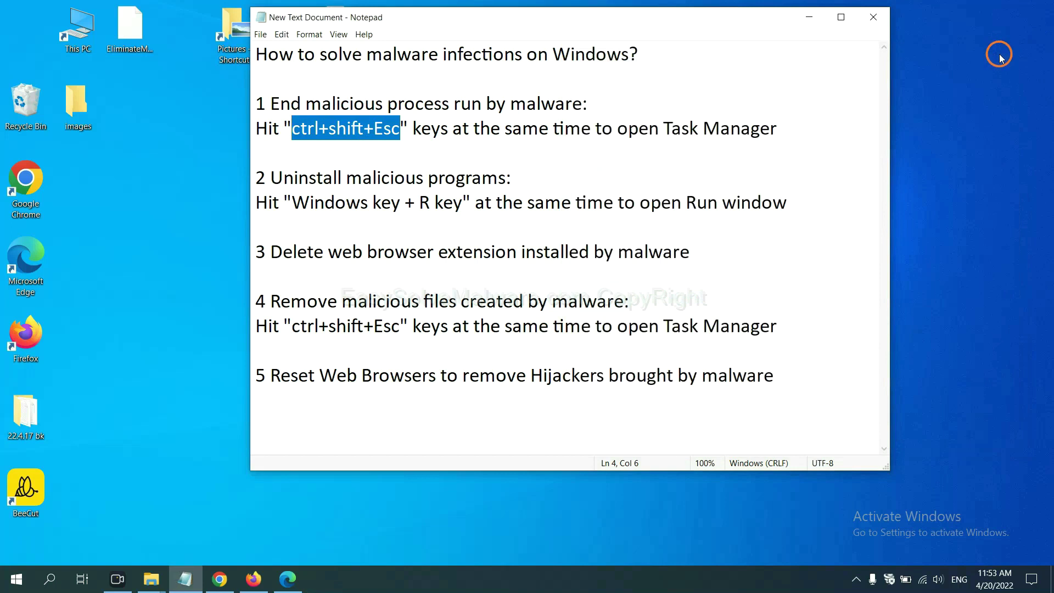
click(482, 198)
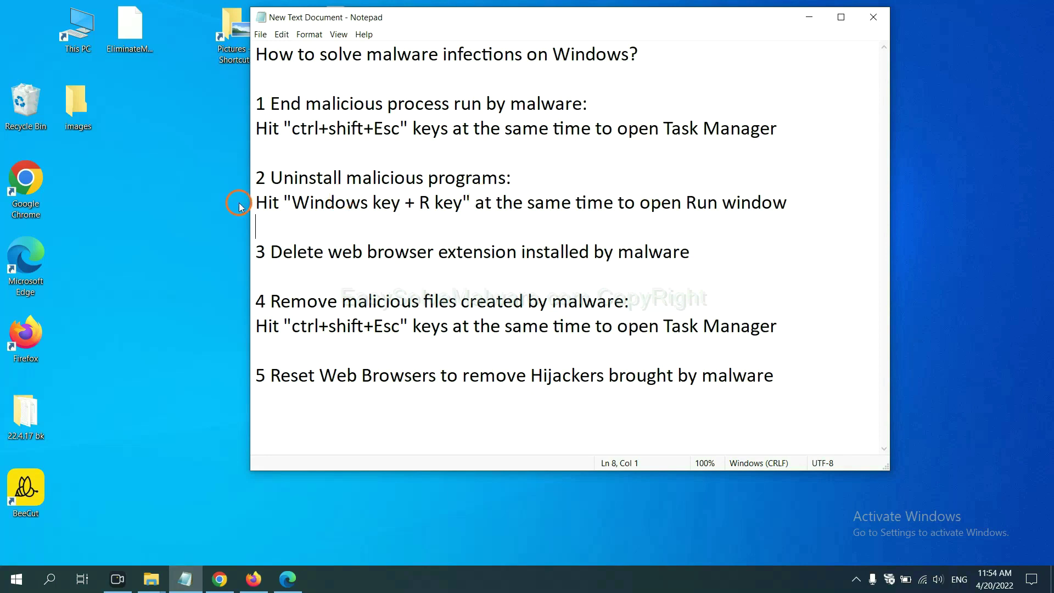
Following the notes' Win+R instruction, run 'control panel' from the Run dialog.
click(298, 207)
drag(298, 207, 459, 215)
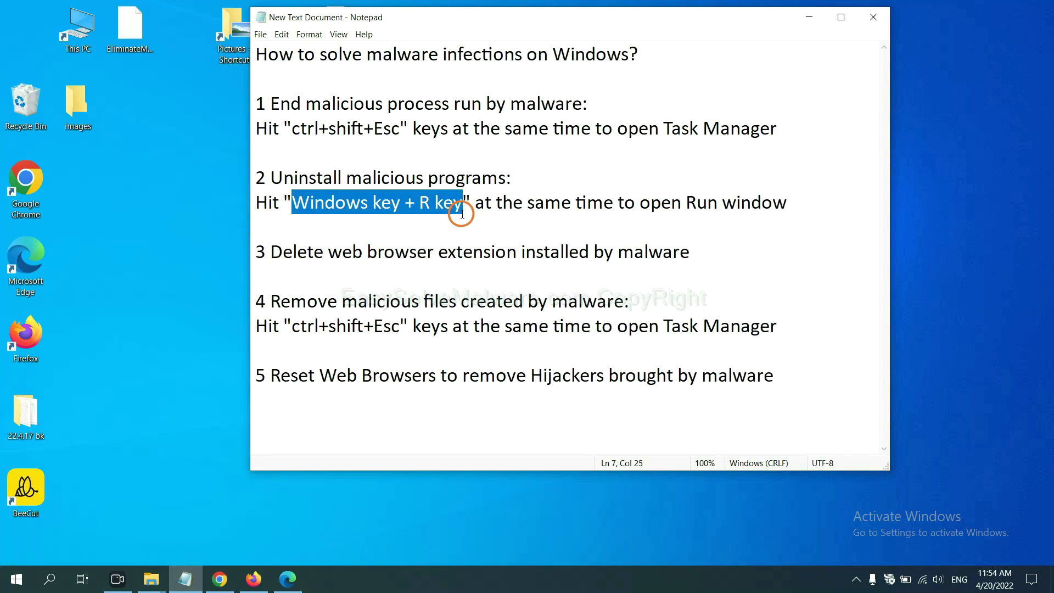
key(super+r)
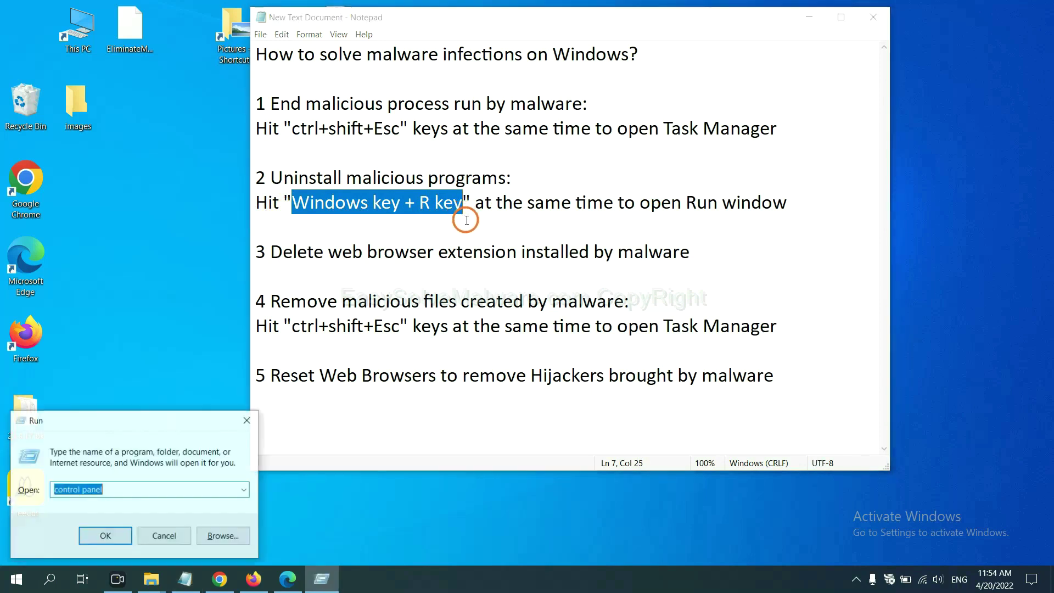
drag(119, 429, 805, 177)
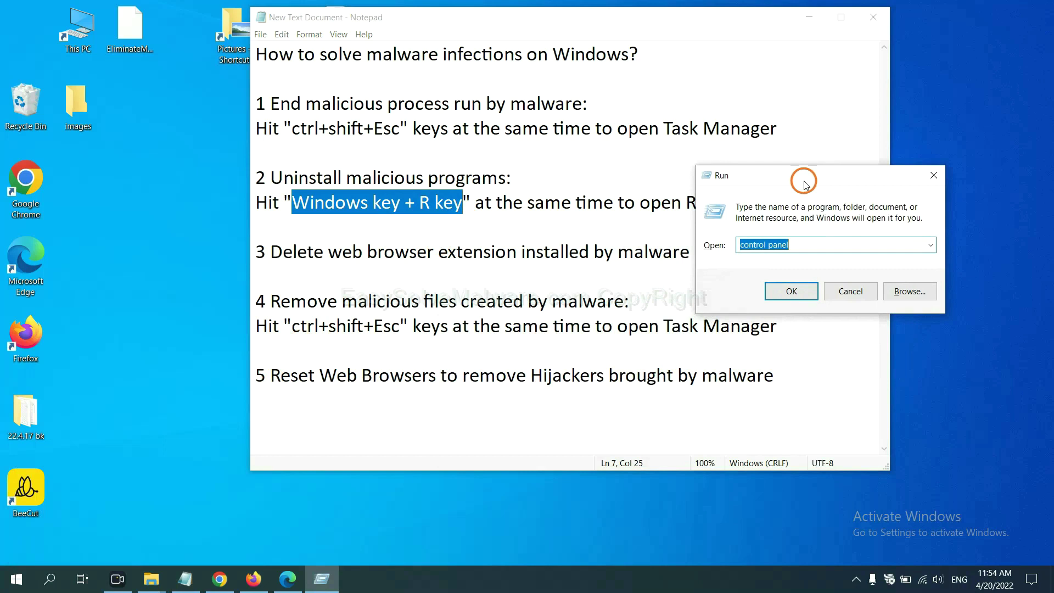
click(810, 244)
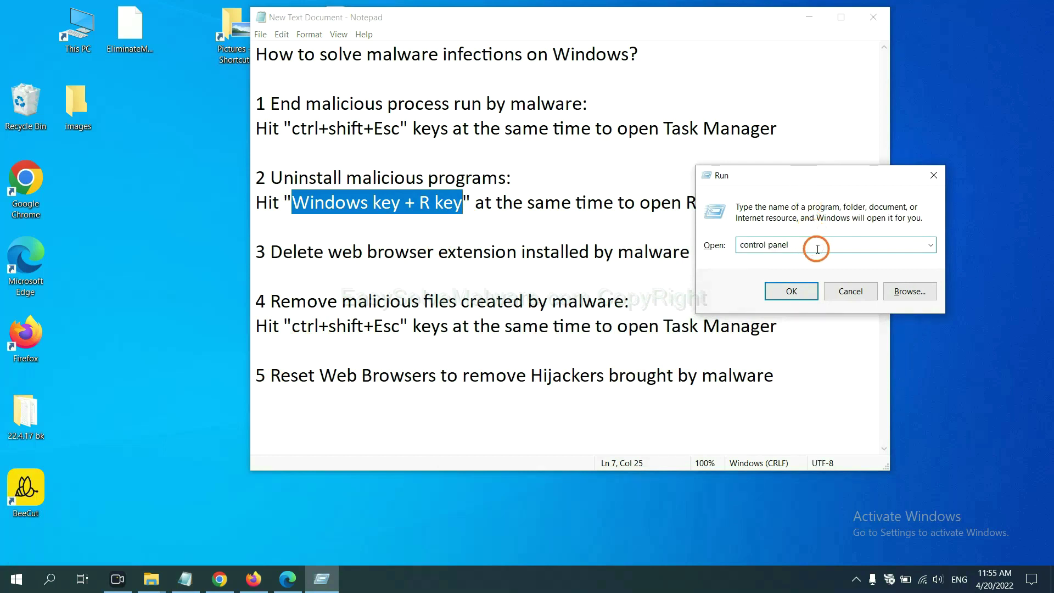
drag(808, 244, 741, 244)
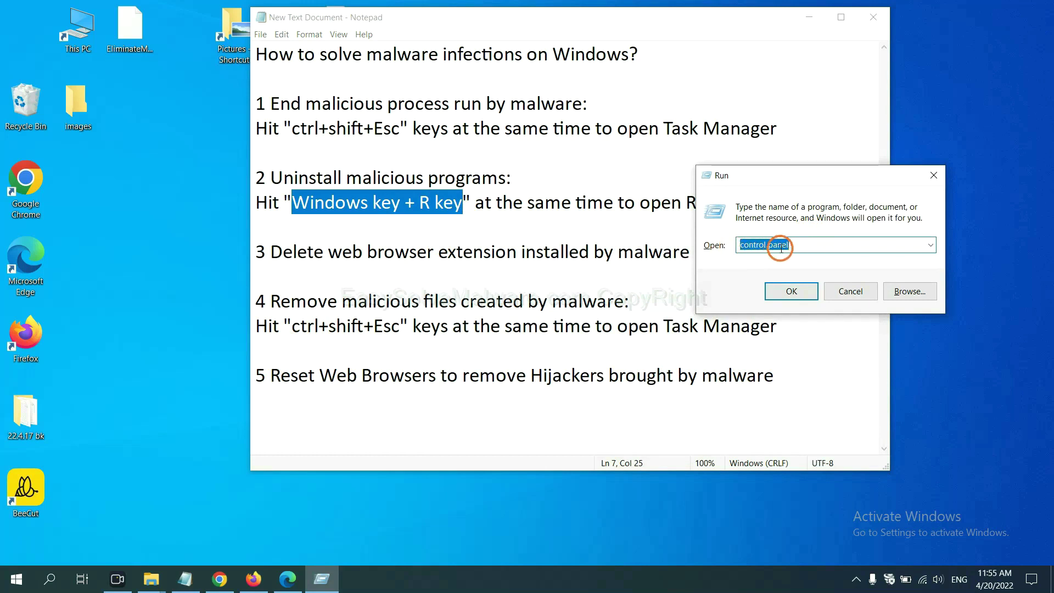
click(789, 292)
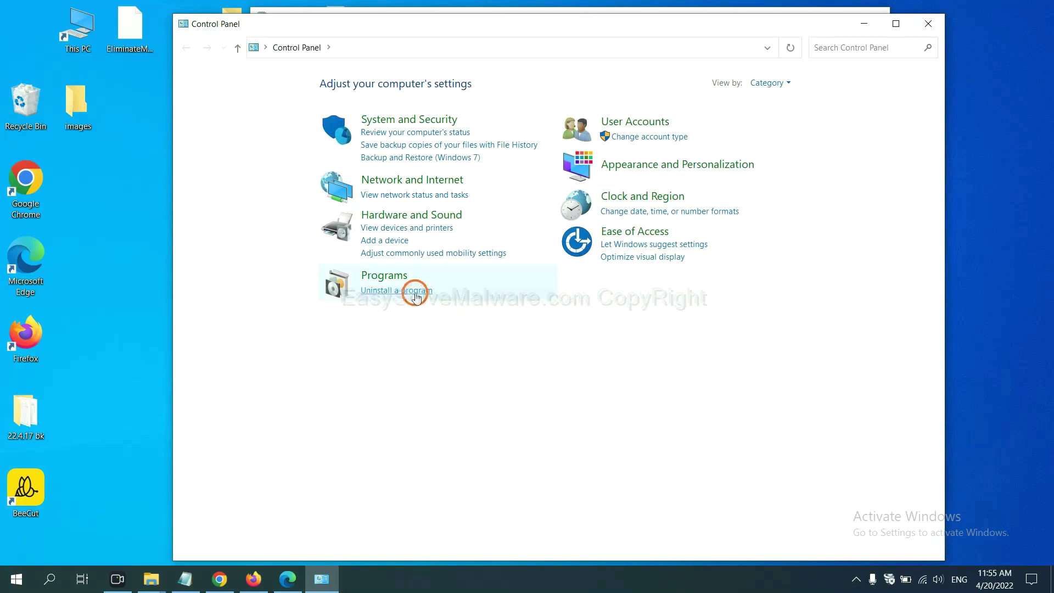
Review installed programs, selecting Xiph.Org Open Codecs, then close the program list.
click(416, 291)
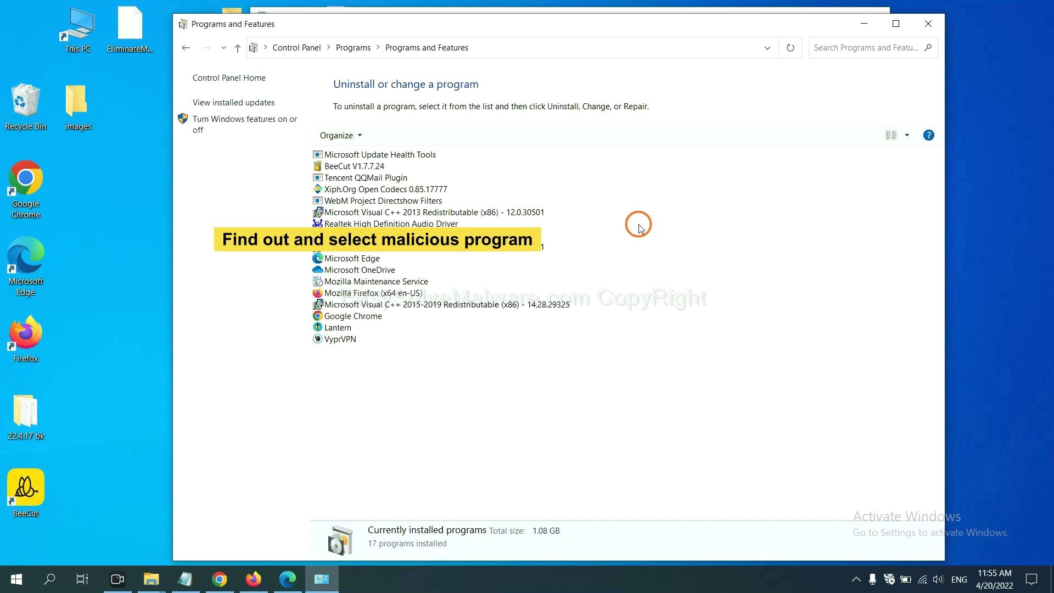
click(414, 190)
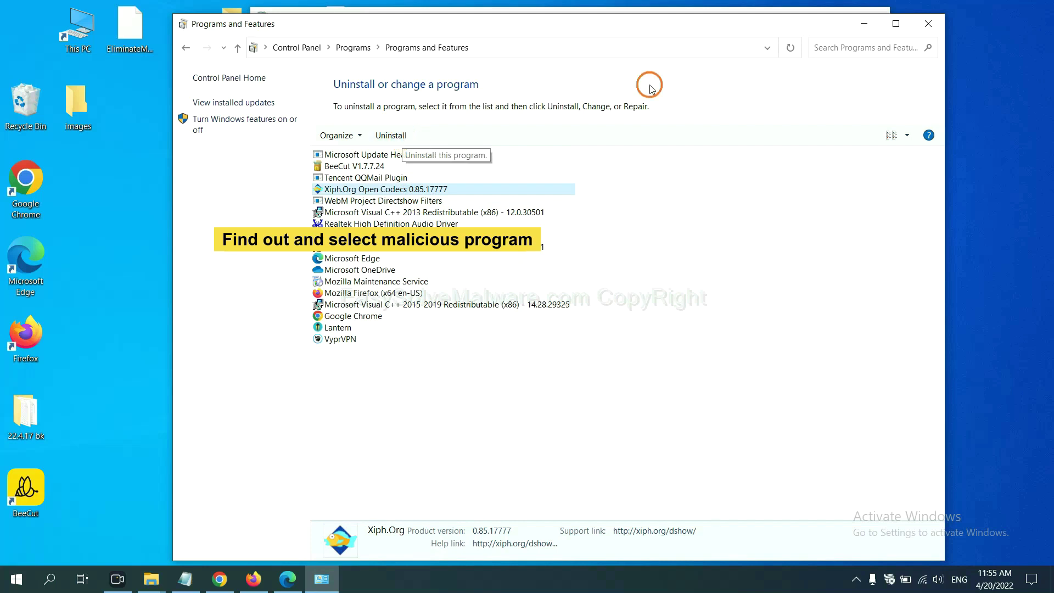
click(931, 25)
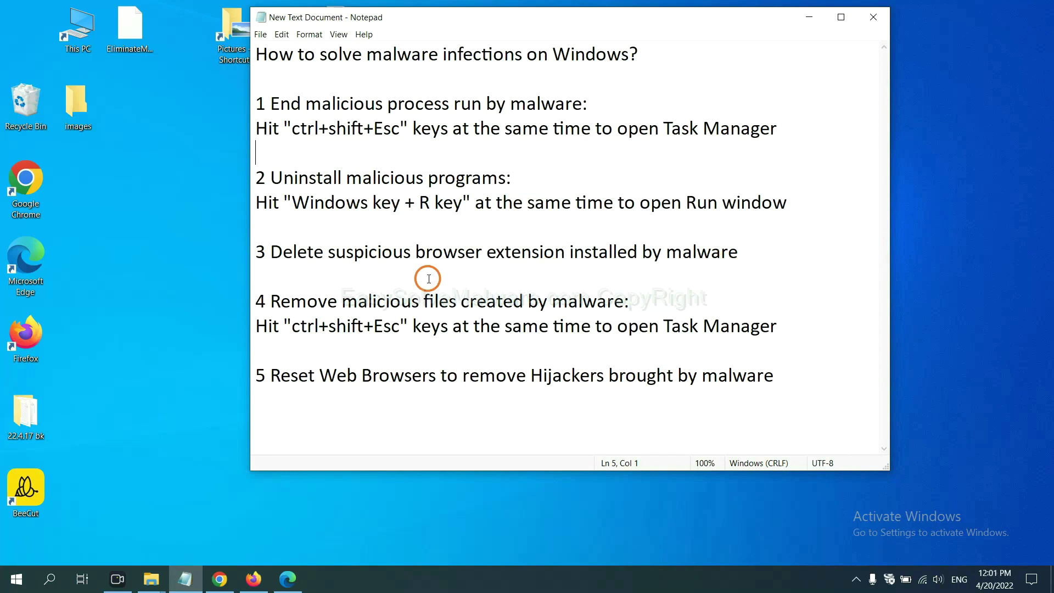
Open Chrome's Extensions page via More tools to check Scroll To Top.
click(220, 579)
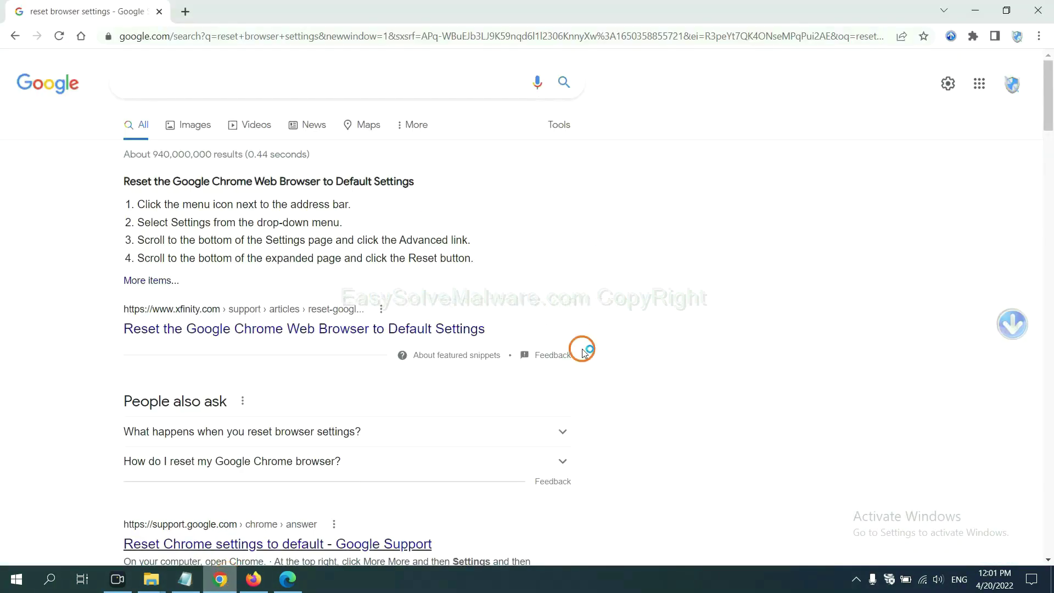
click(1037, 38)
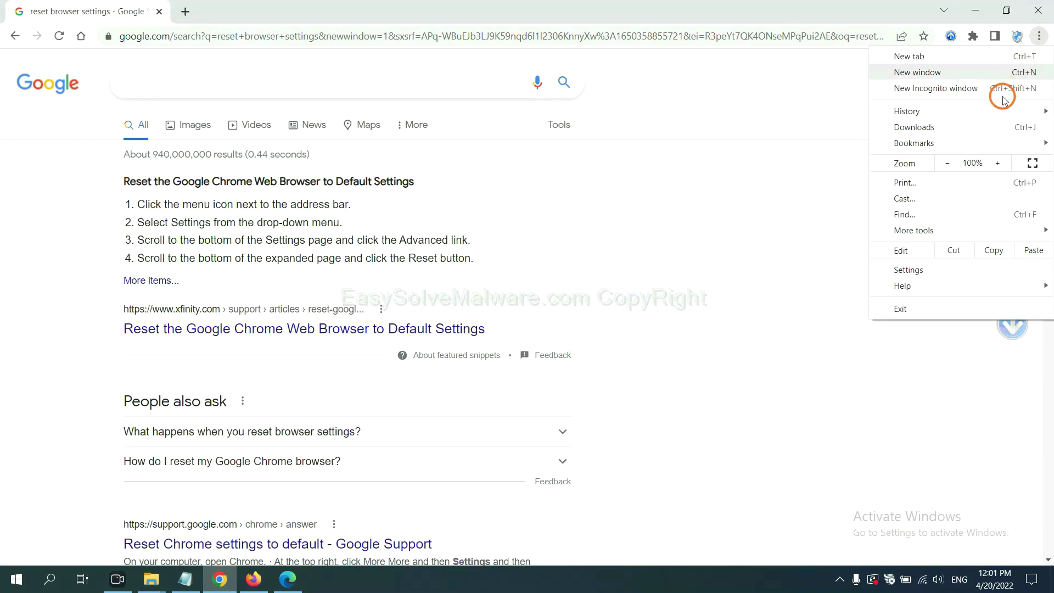
mouse_move(946, 231)
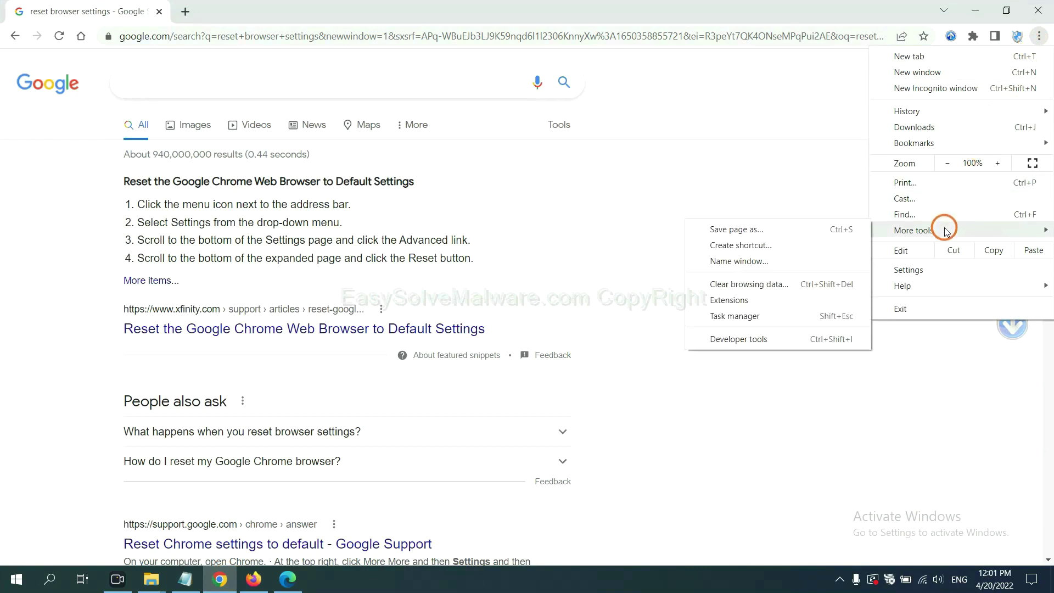
click(777, 299)
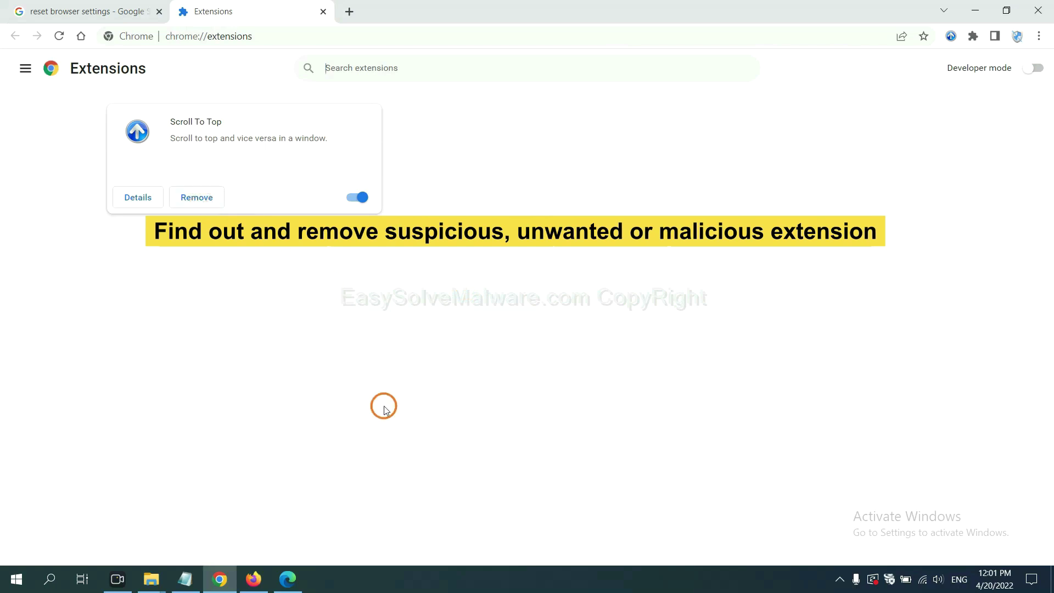
In Firefox's Add-ons Manager, show the options menu for the GIPHY for Firefox extension.
click(252, 578)
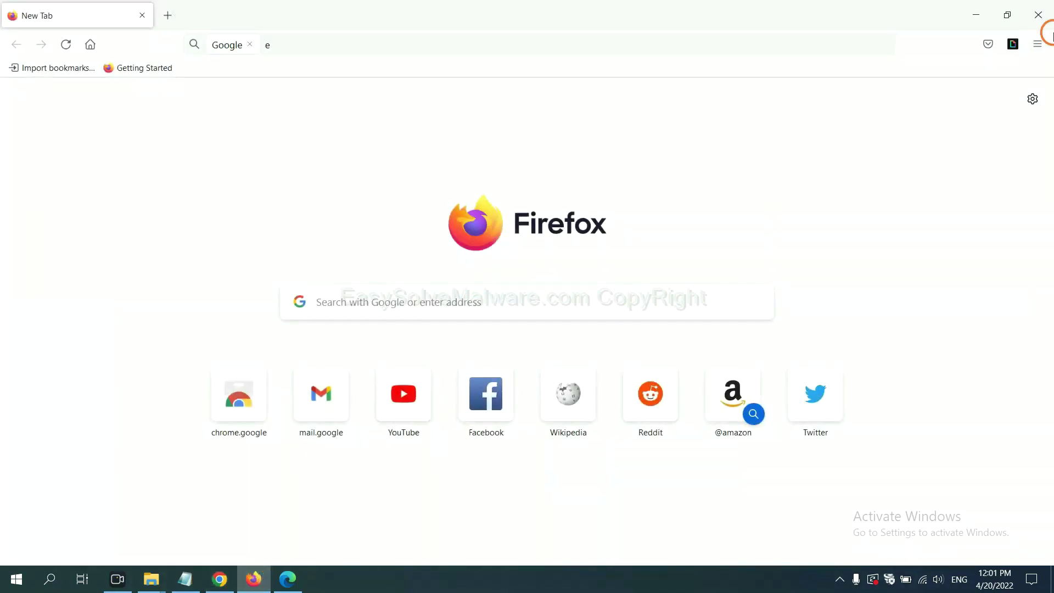
click(1039, 44)
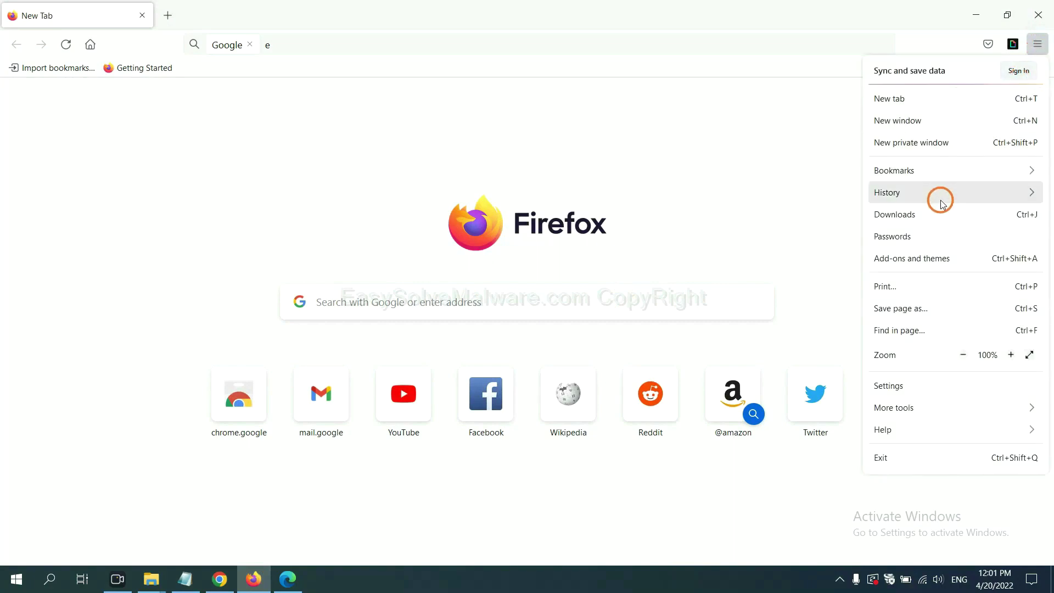
click(923, 265)
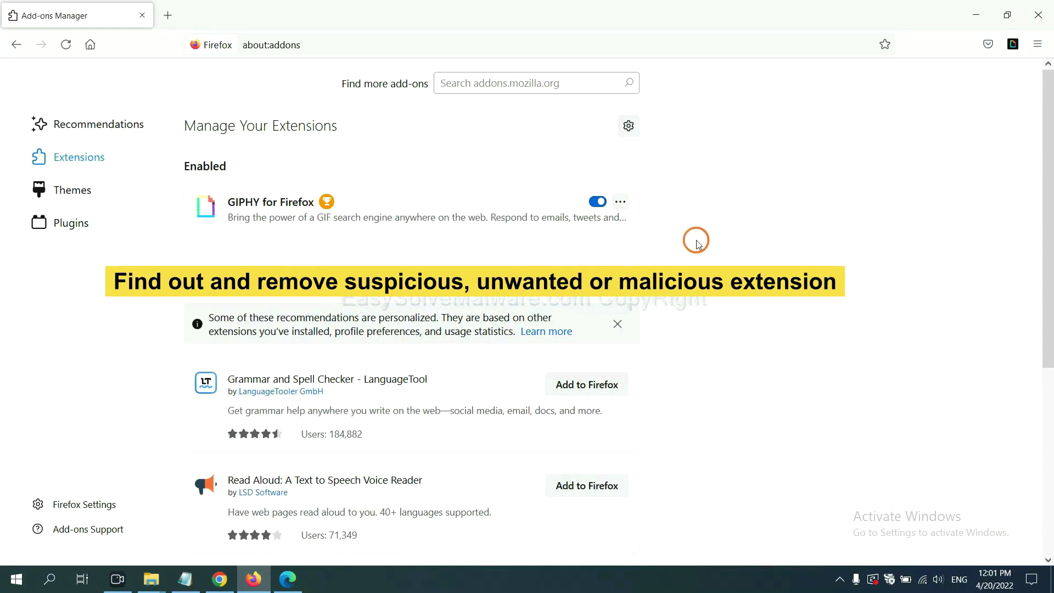
click(621, 204)
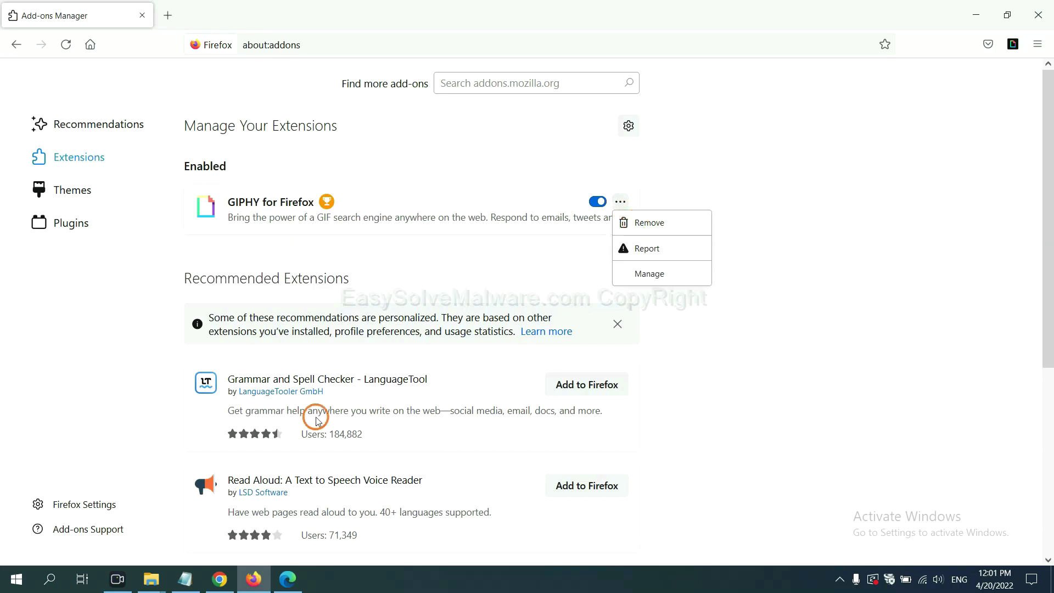
click(288, 582)
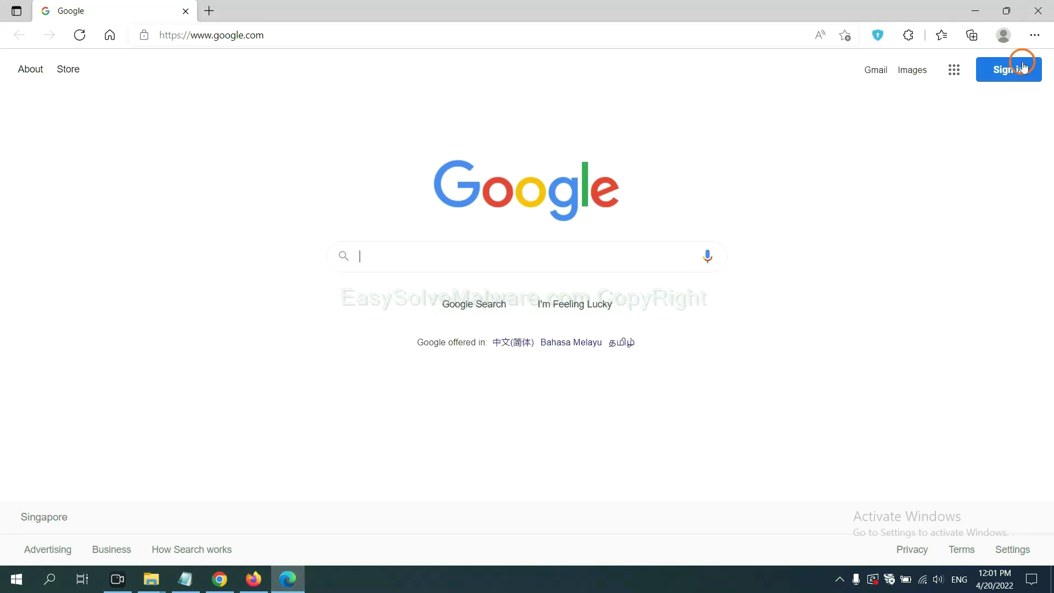
Remove the ArcVpn Free Fast VPN Proxy extension from Edge's extension management page.
click(1034, 38)
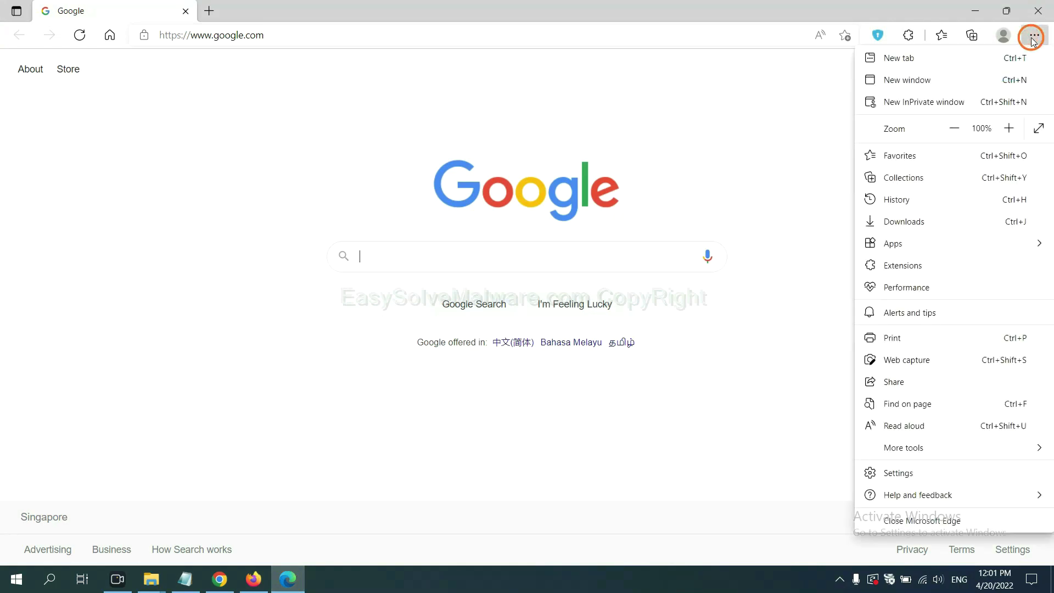
right_click(908, 268)
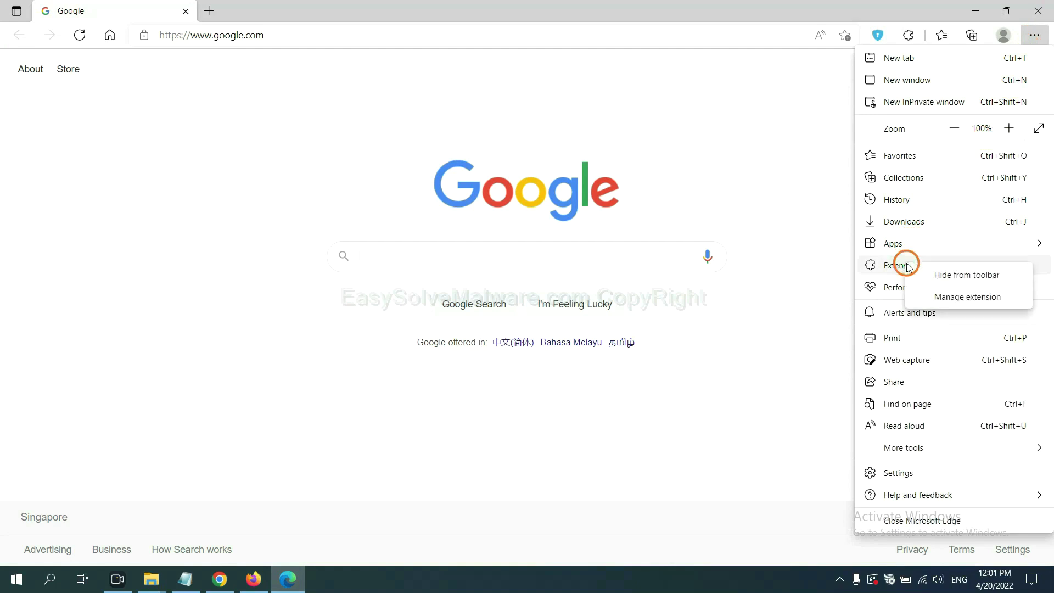
click(947, 297)
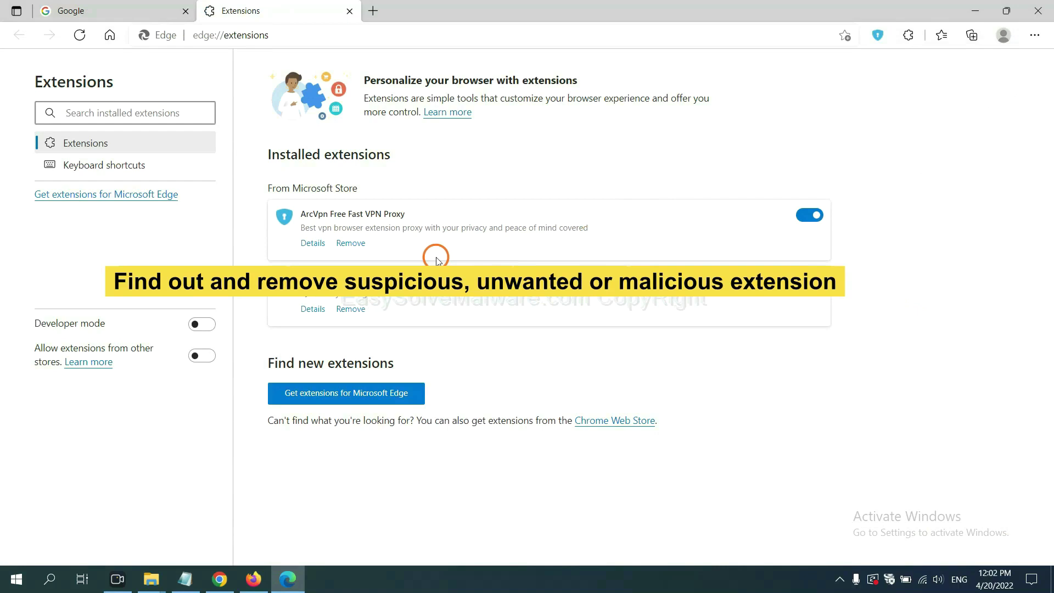
click(362, 248)
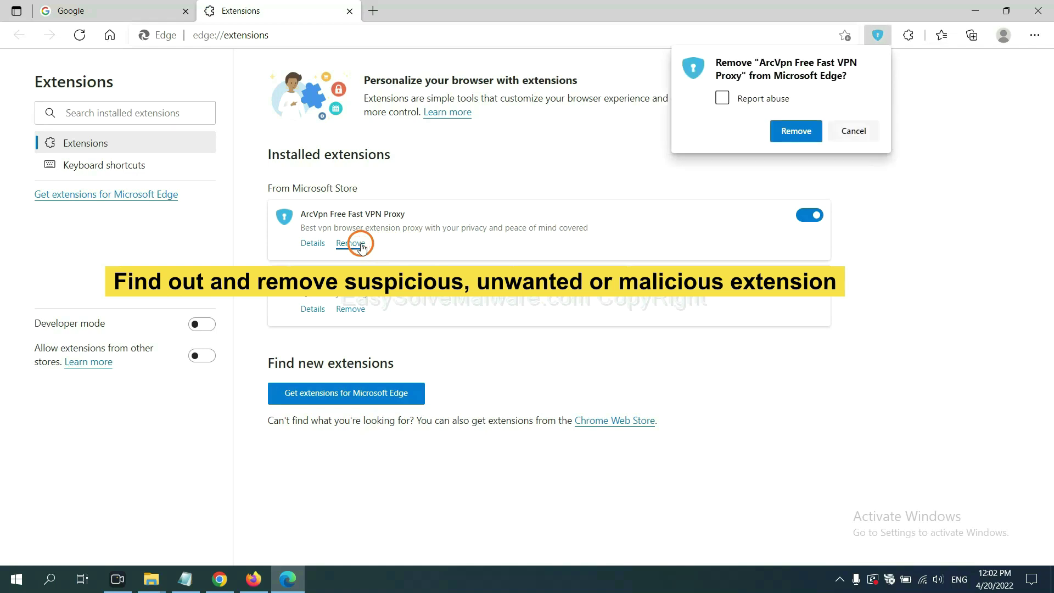
click(795, 131)
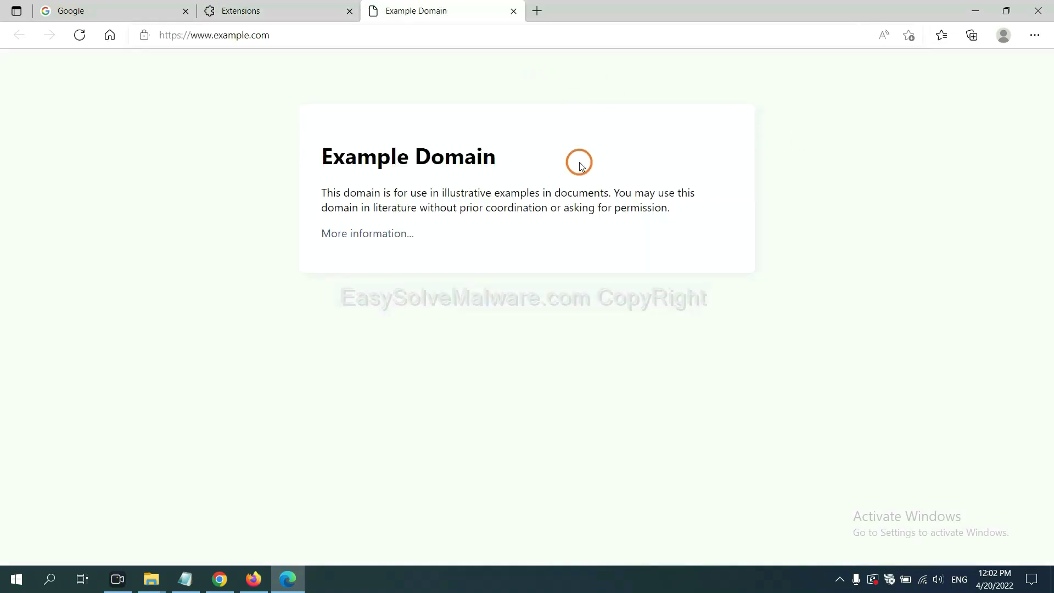
click(1049, 585)
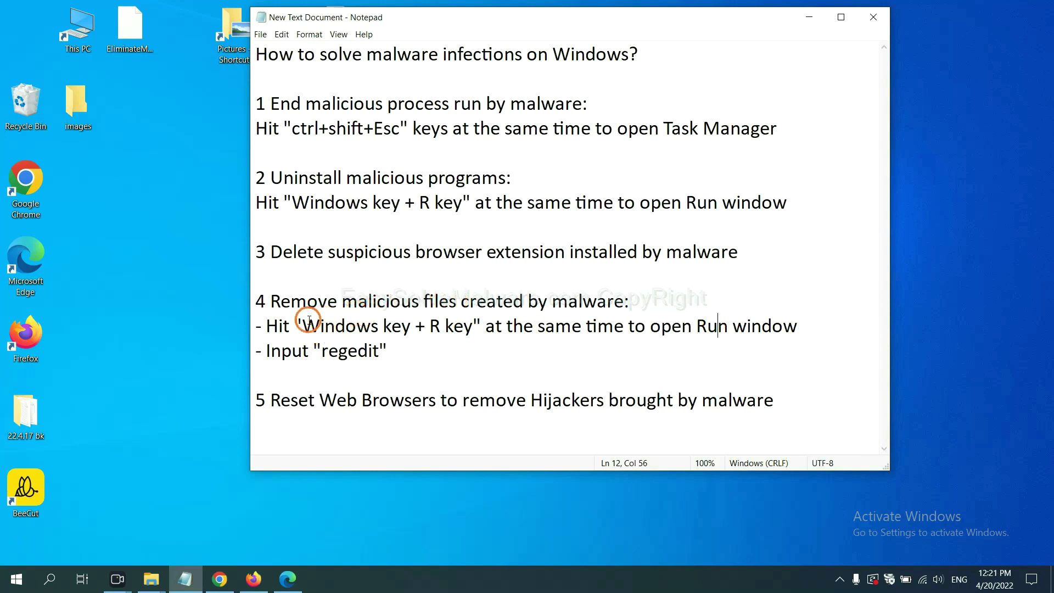
Following notes step 4, run regedit from the Run dialog to launch Registry Editor.
drag(272, 324, 599, 341)
click(609, 331)
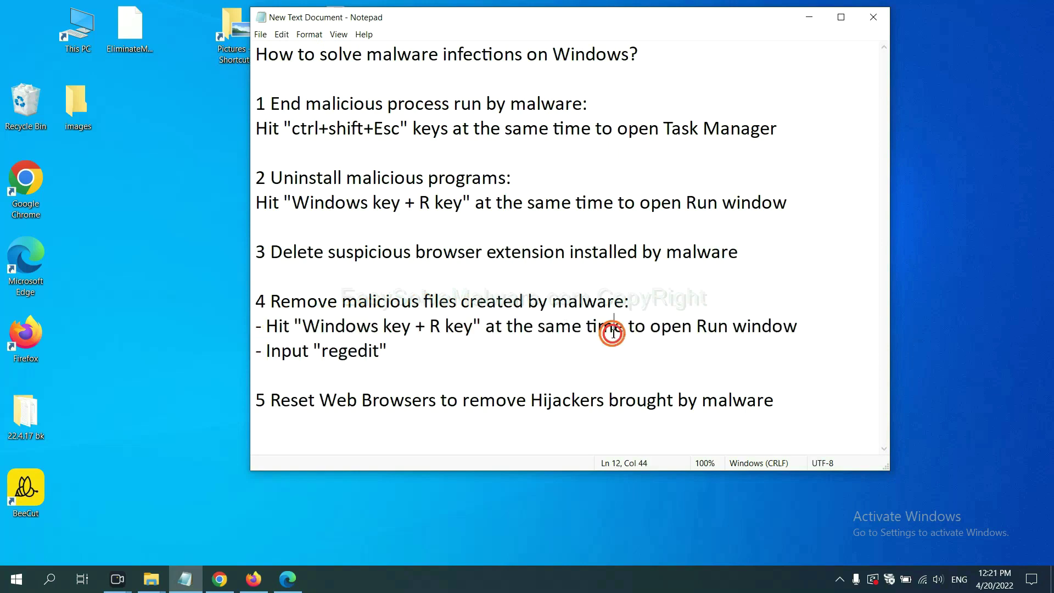
key(super+r)
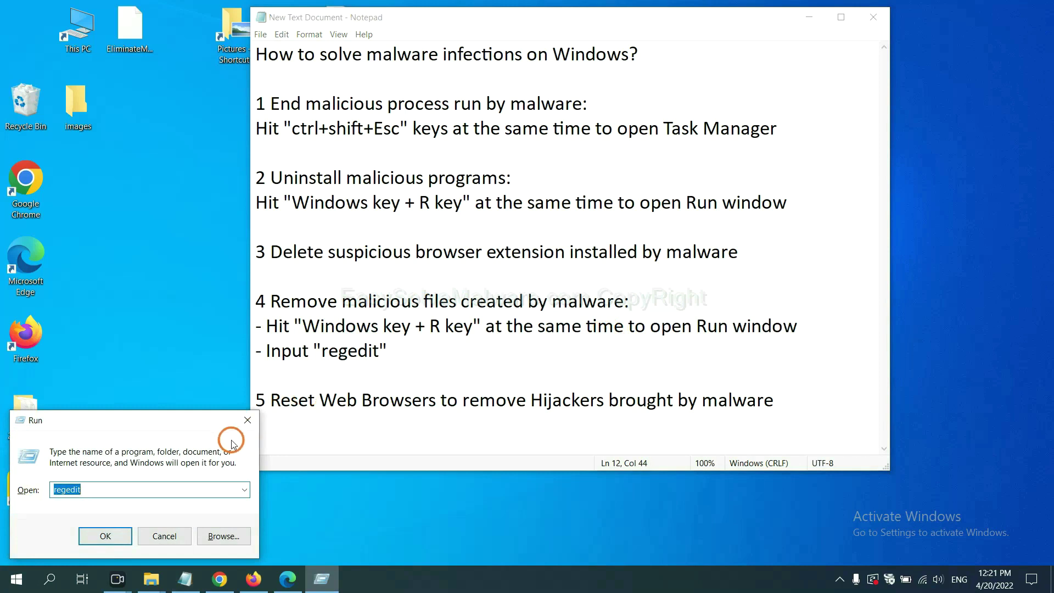
drag(193, 417, 838, 218)
click(774, 287)
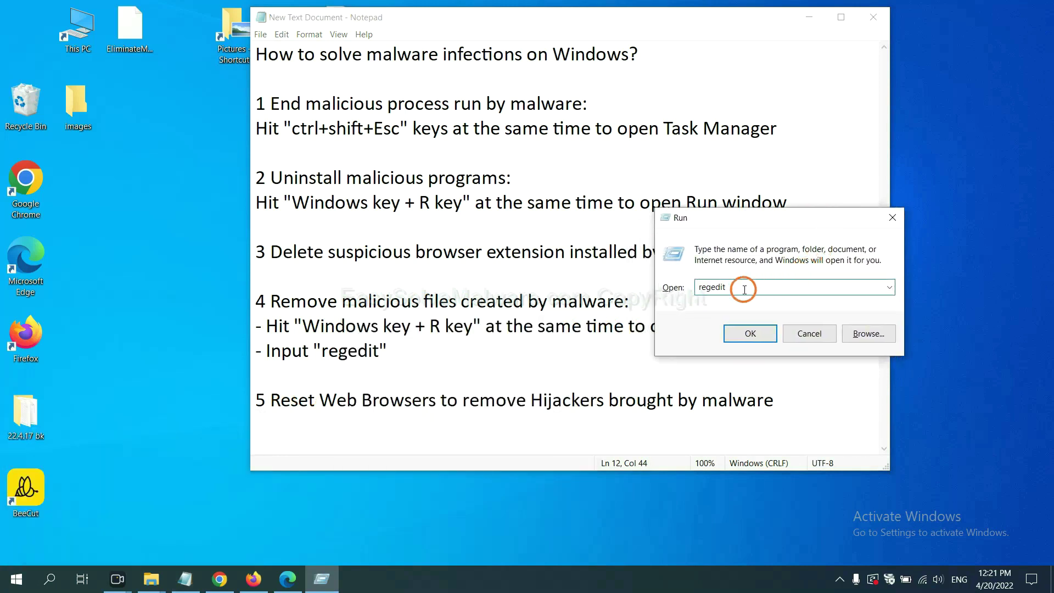
click(745, 332)
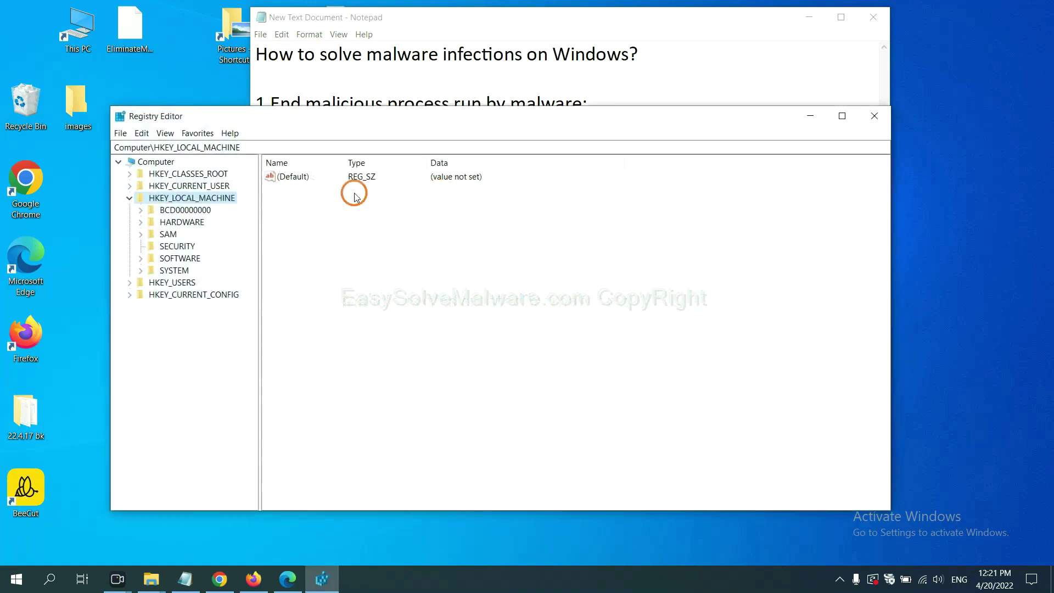
Search the registry for the malware name to find the BeeCut.exe value under FEATURE_BROWSER_EMULATION.
click(149, 135)
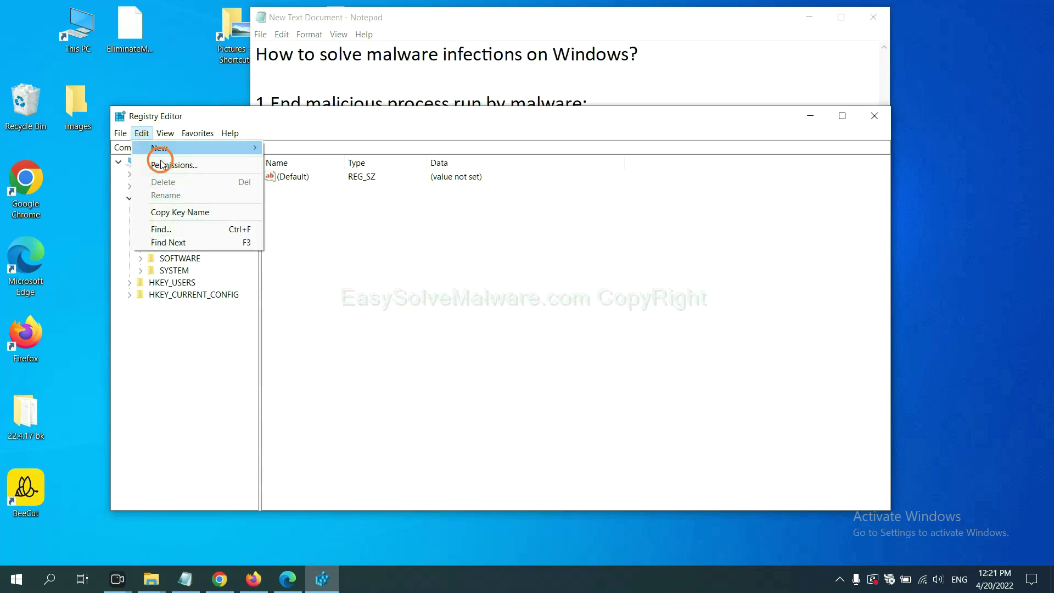
click(187, 231)
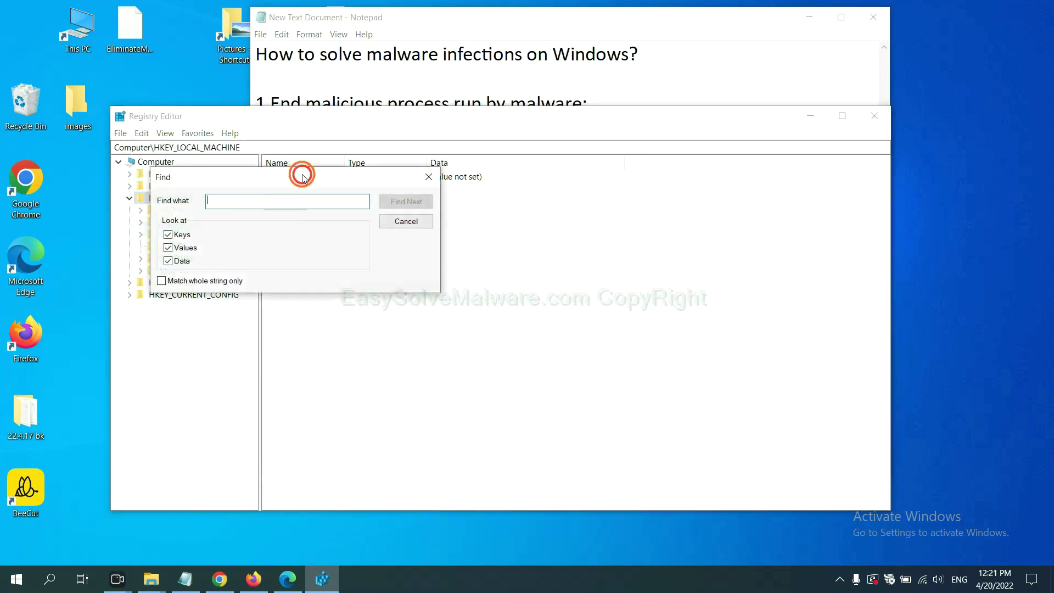
drag(302, 177, 405, 201)
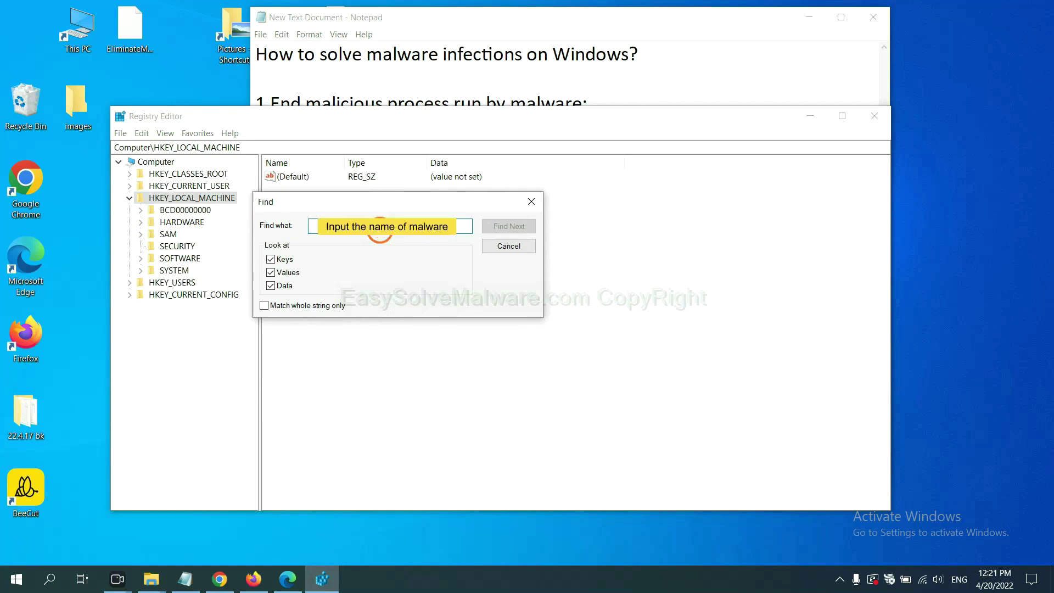
text(be)
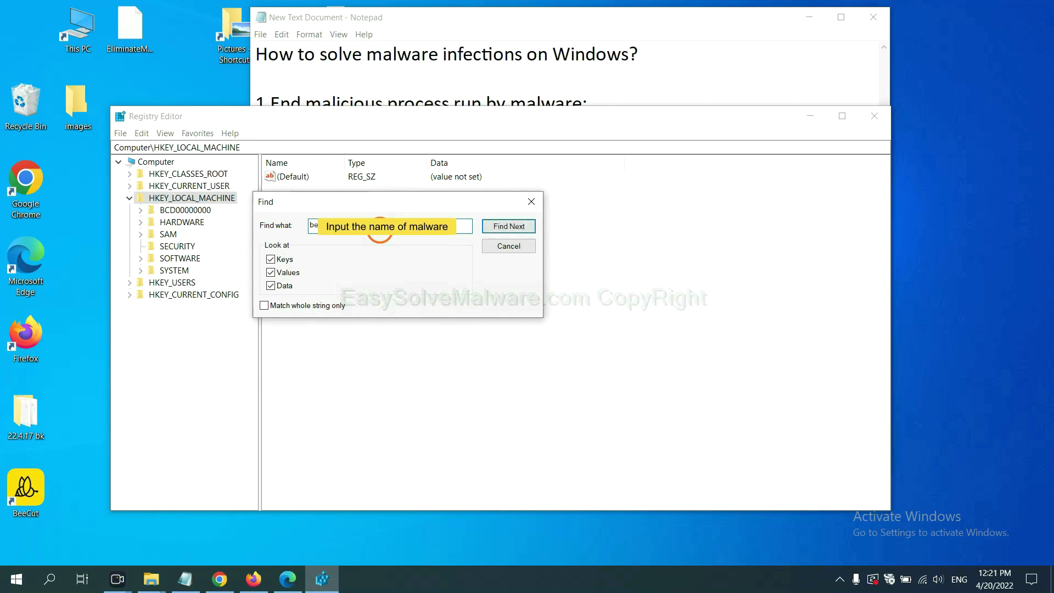
click(508, 227)
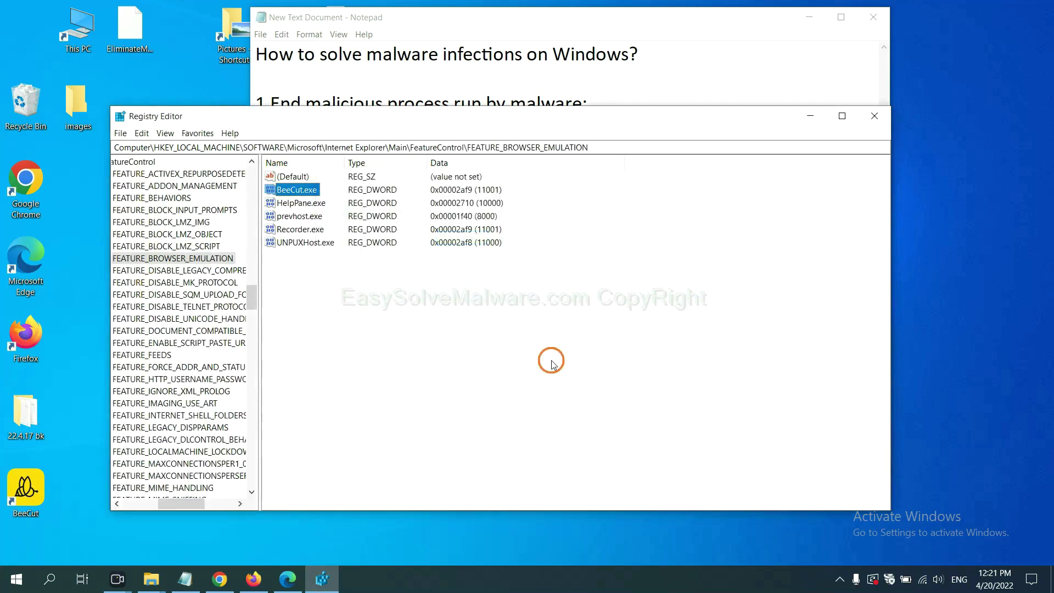
mouse_move(174, 504)
mouse_down()
mouse_move(153, 496)
mouse_move(182, 494)
mouse_up()
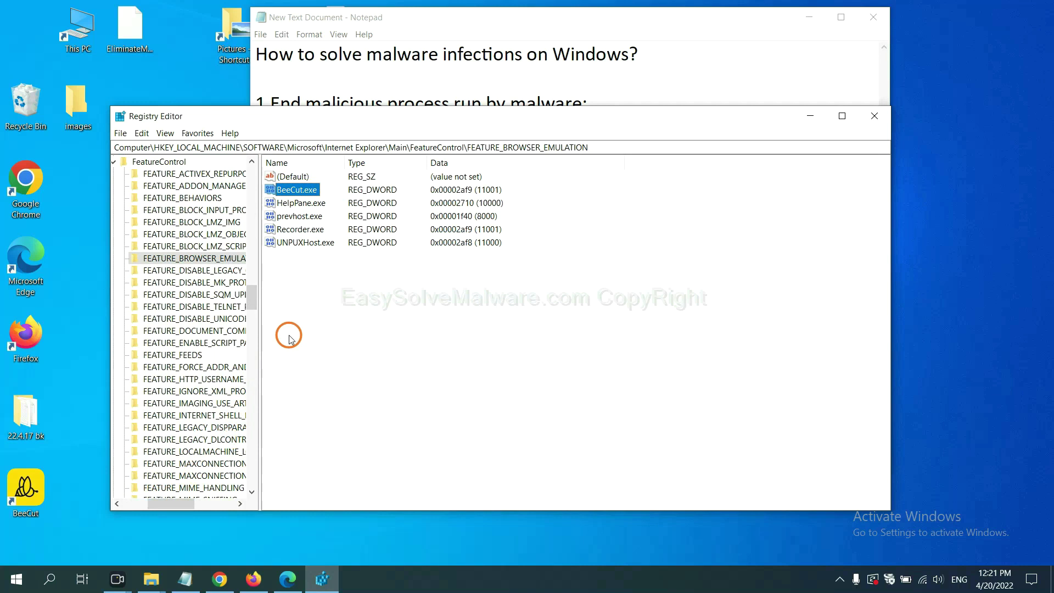
right_click(216, 260)
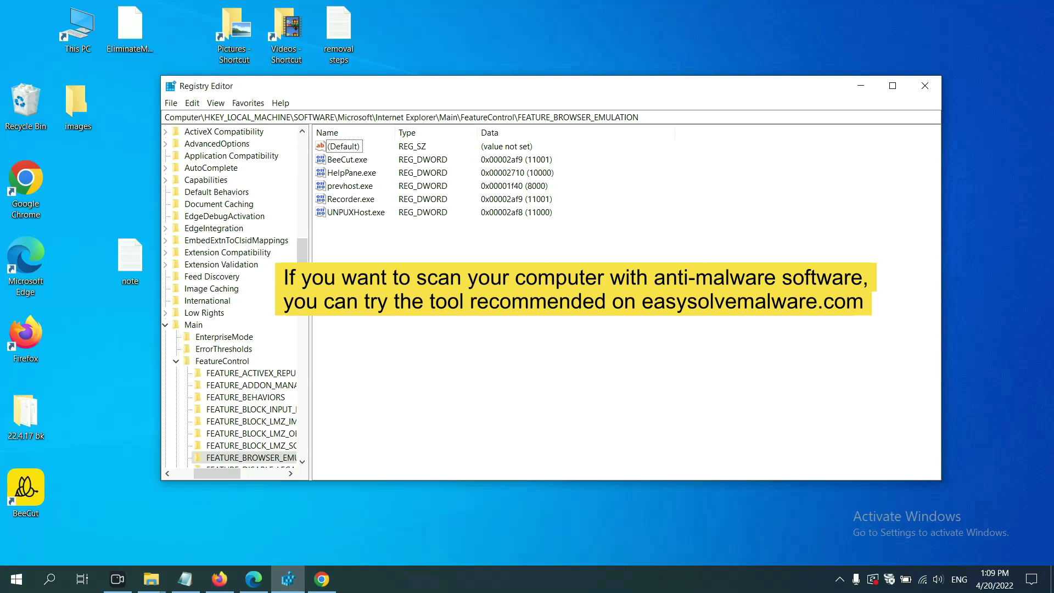
Return to the easysolvemalware.com guide in Chrome and scroll to its list of removal steps.
click(328, 582)
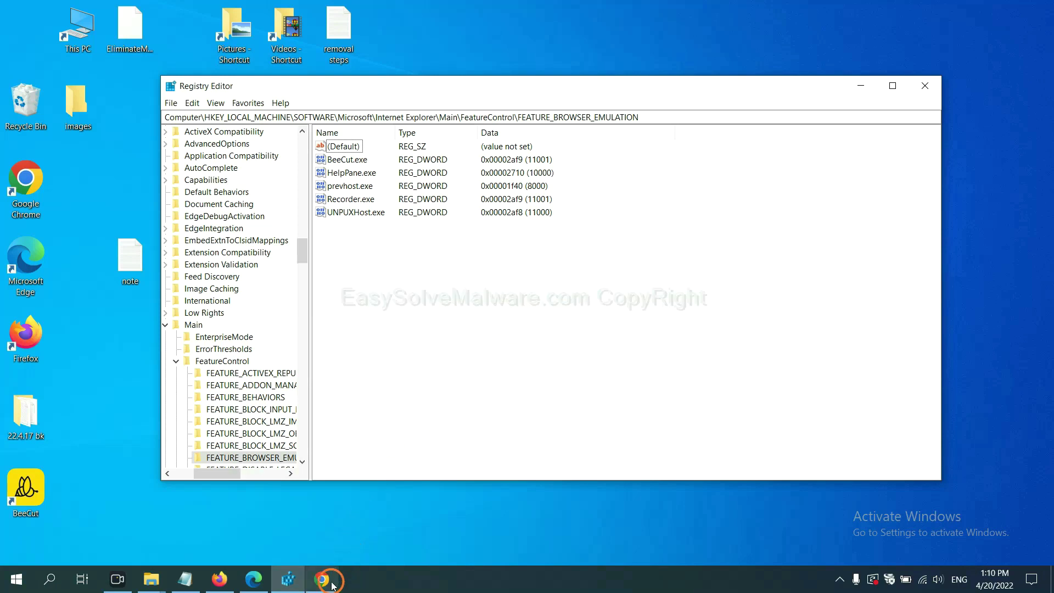
scroll(766, 356, down, 1)
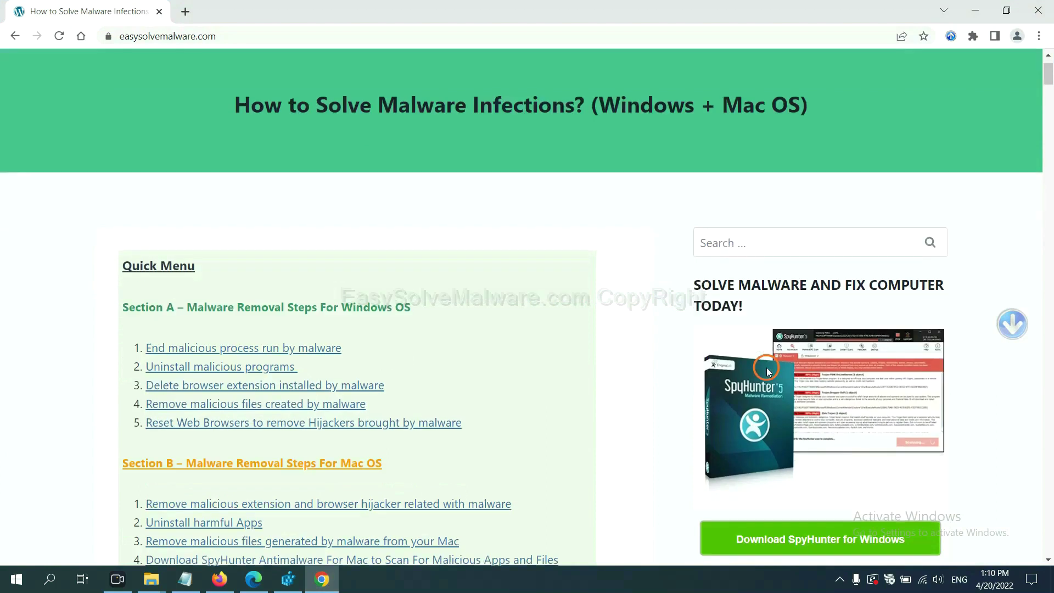
scroll(762, 386, up, 1)
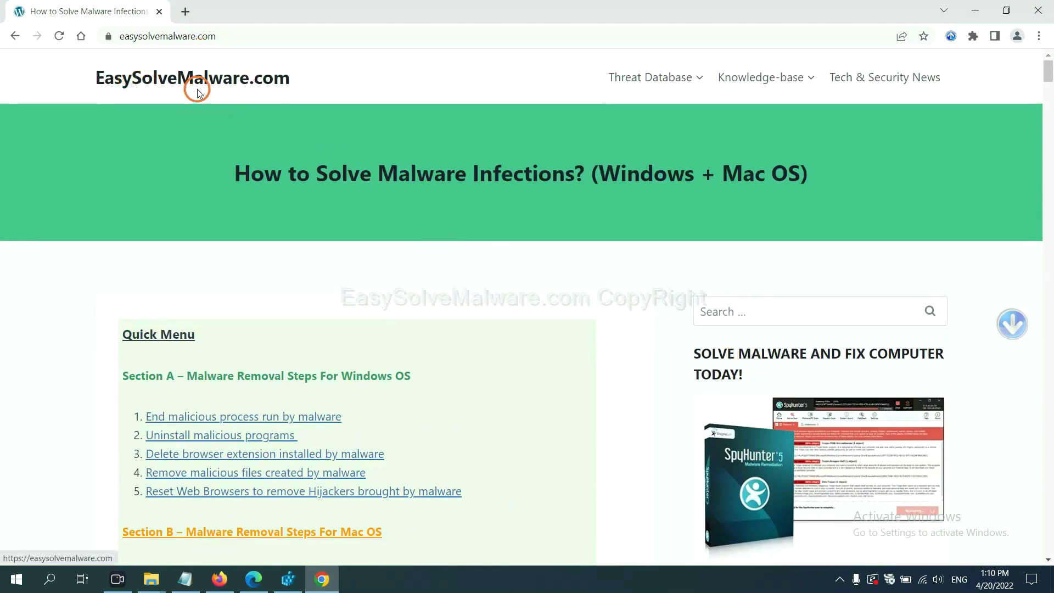
scroll(877, 409, down, 2)
scroll(877, 409, down, 2)
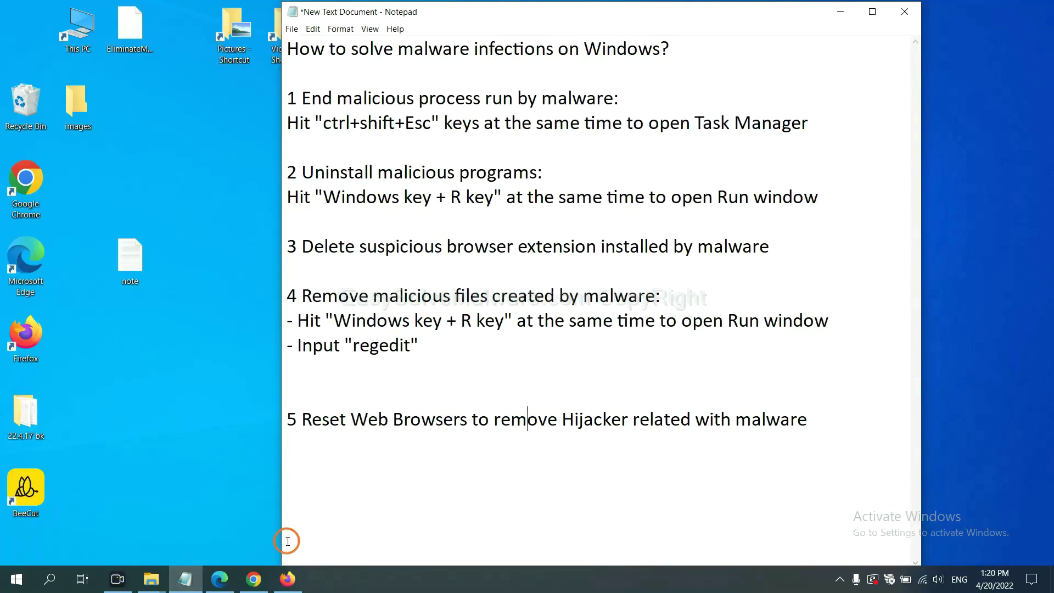
Search Chrome settings for 'reset' and bring up the Restore settings to their original defaults confirmation.
click(246, 590)
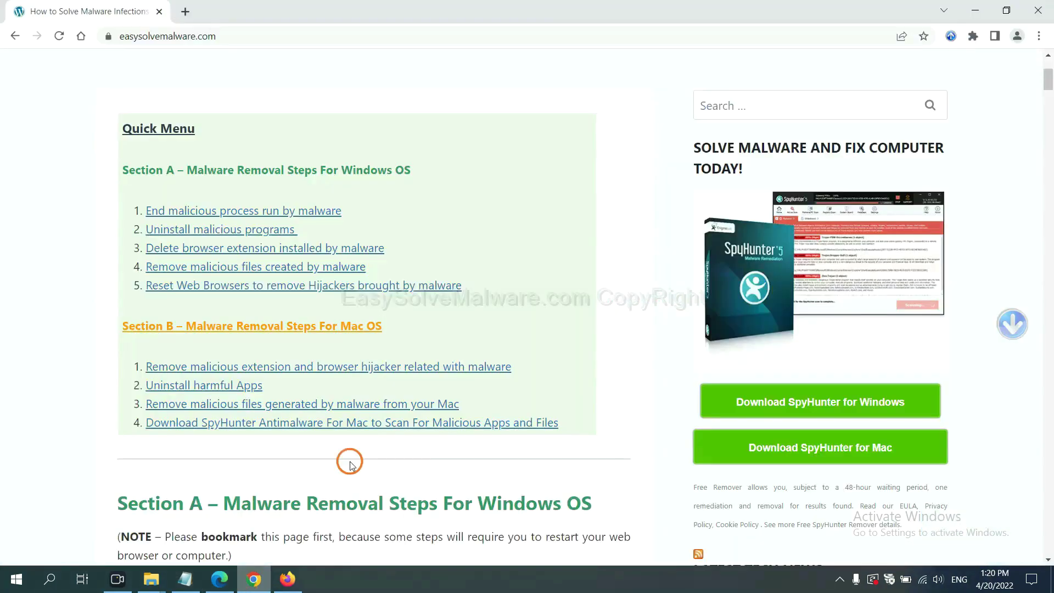
click(1041, 37)
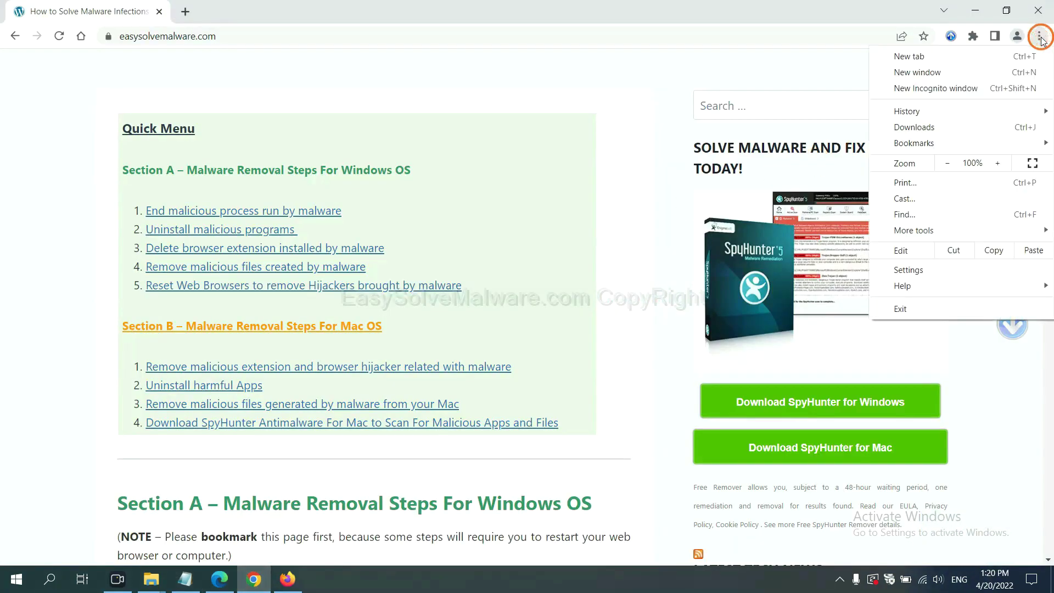
click(912, 269)
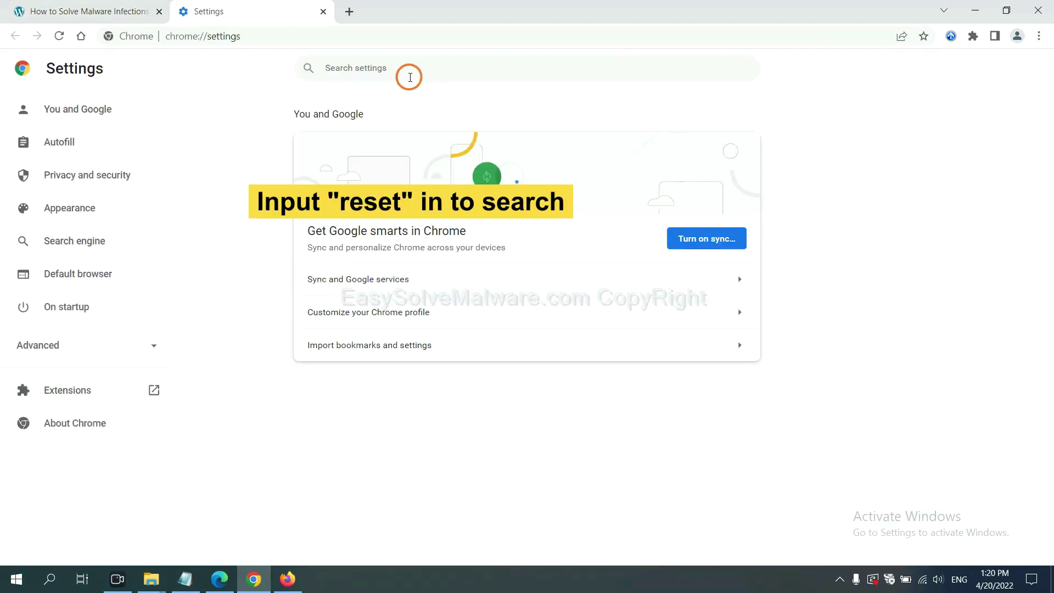
text(reset)
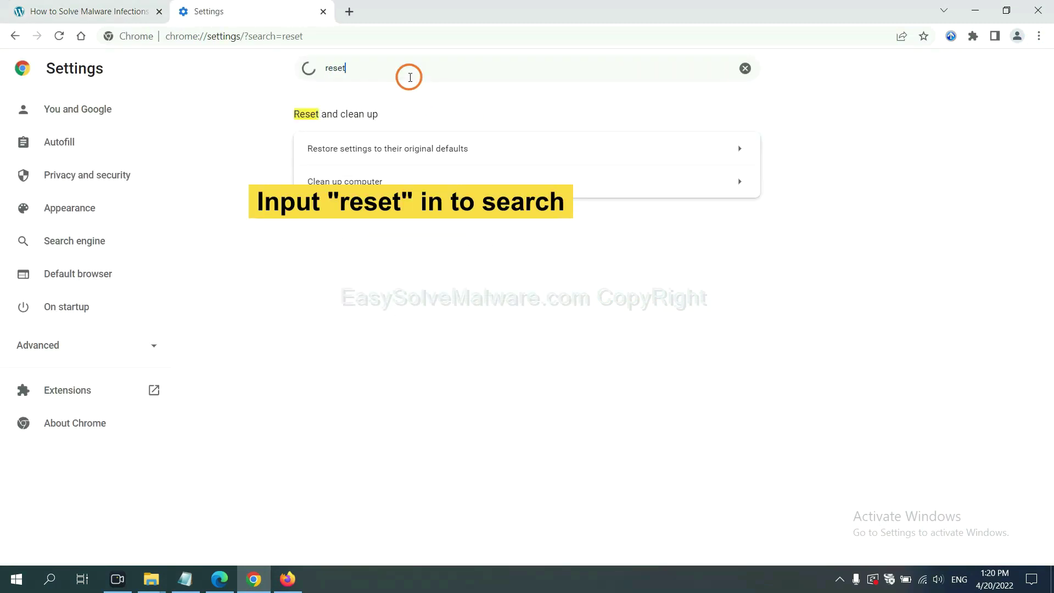
click(452, 147)
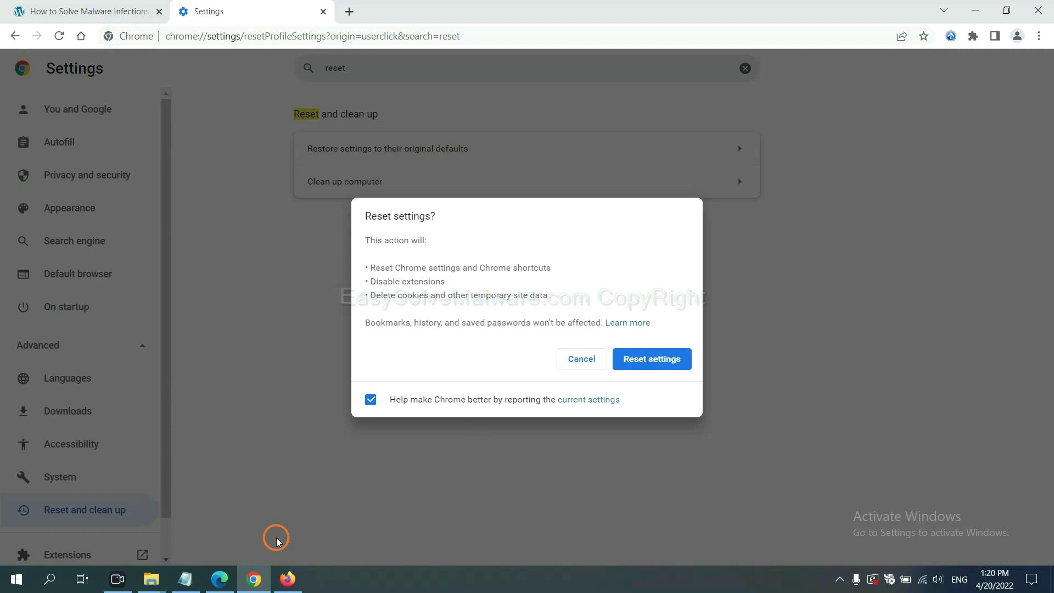
click(290, 579)
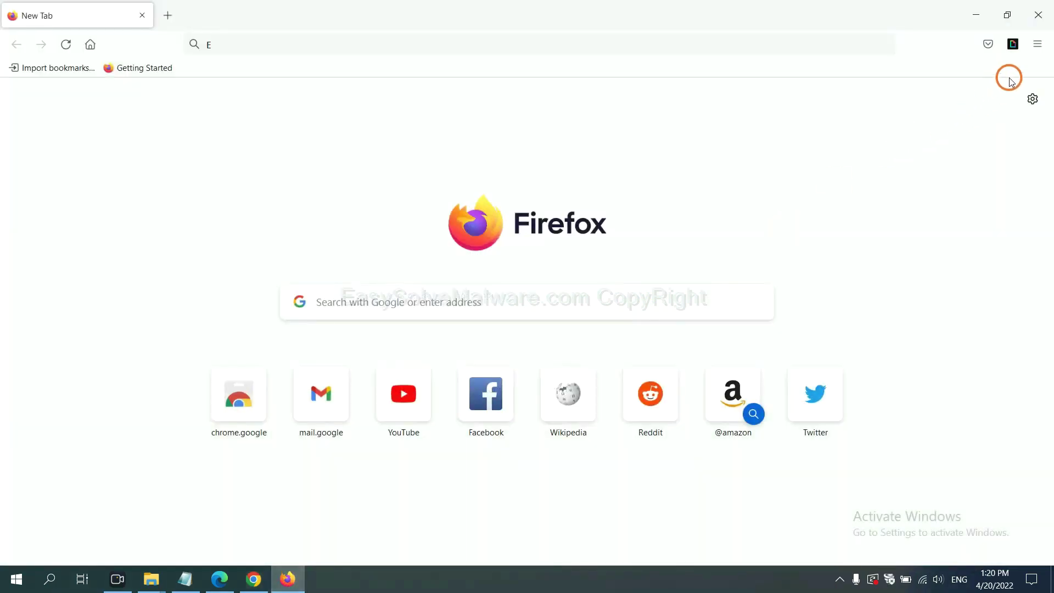
From Firefox's Help > Troubleshooting Information page, bring up the Refresh Firefox confirmation.
click(1038, 46)
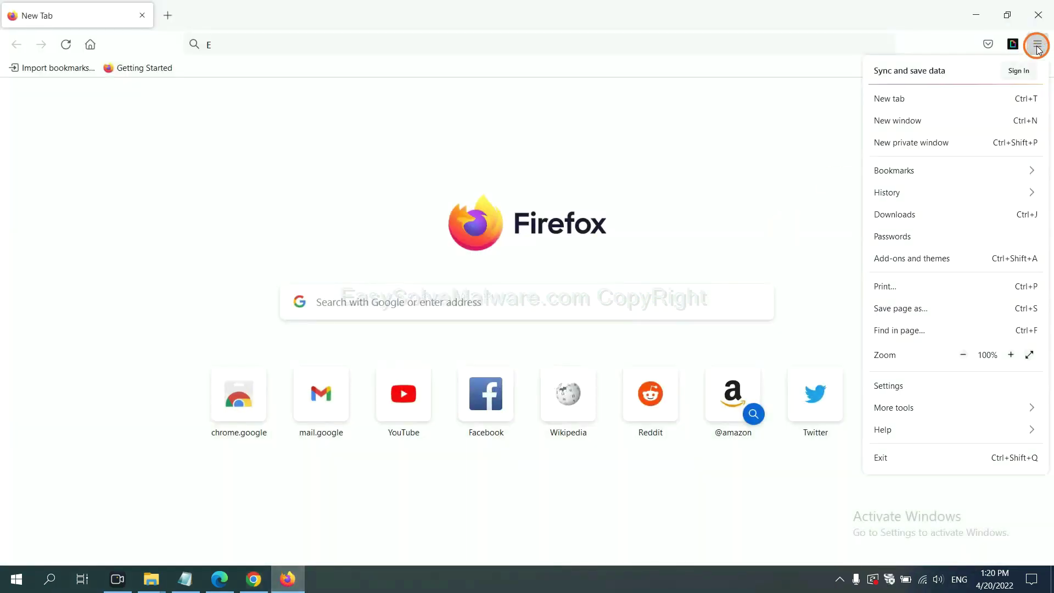
click(907, 429)
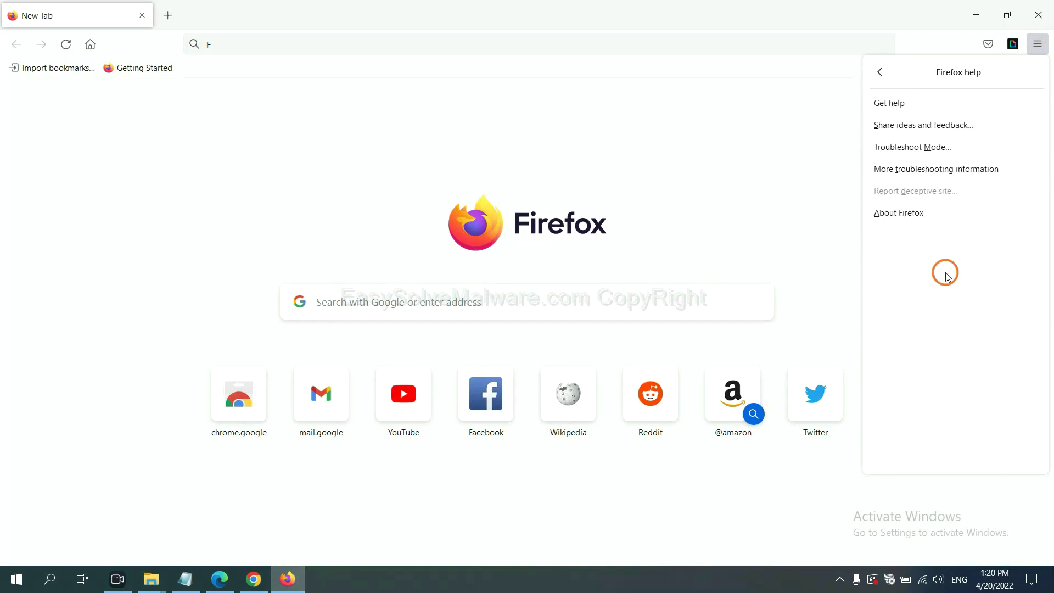
click(926, 173)
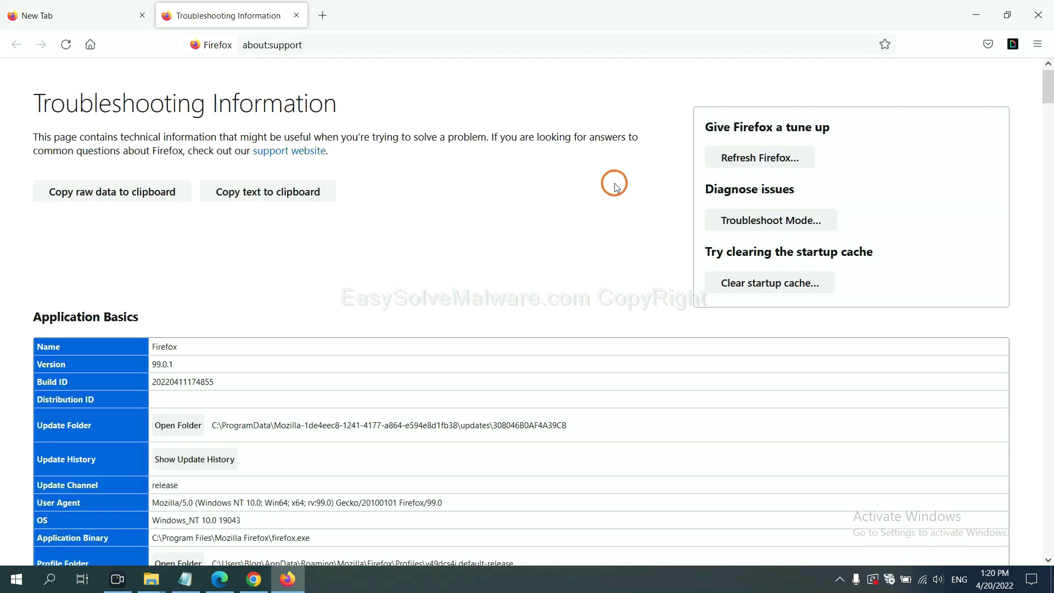
click(741, 162)
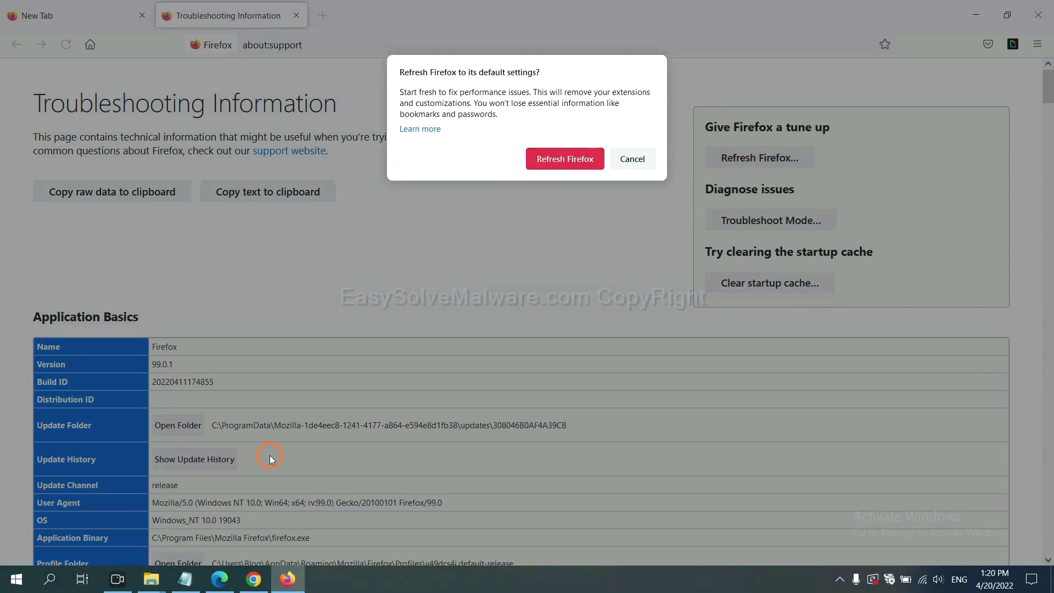
click(219, 579)
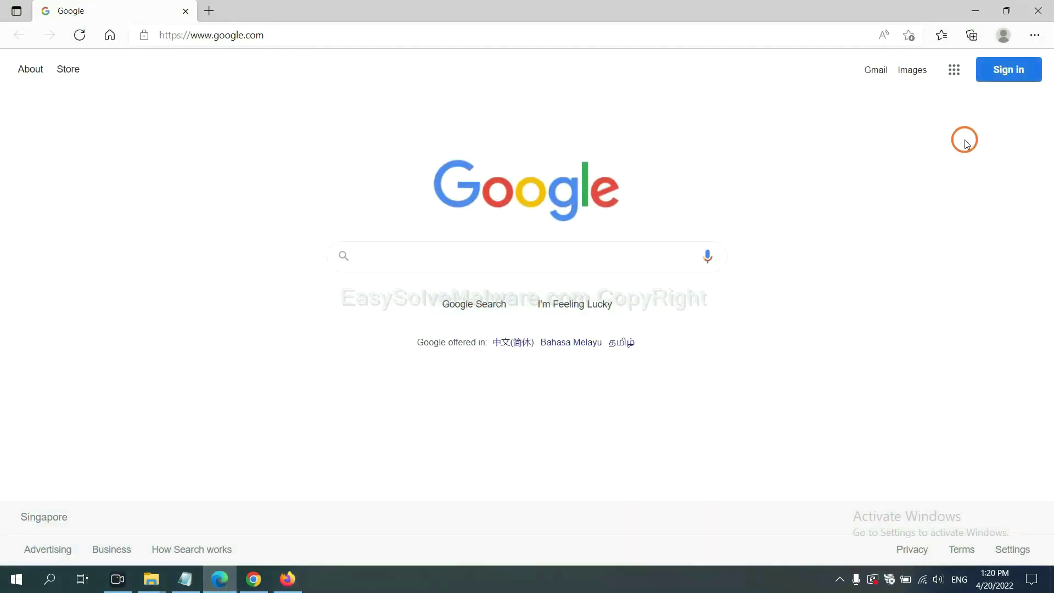
Search Edge settings for 'reset' and bring up the Restore settings to their default values prompt.
click(1035, 37)
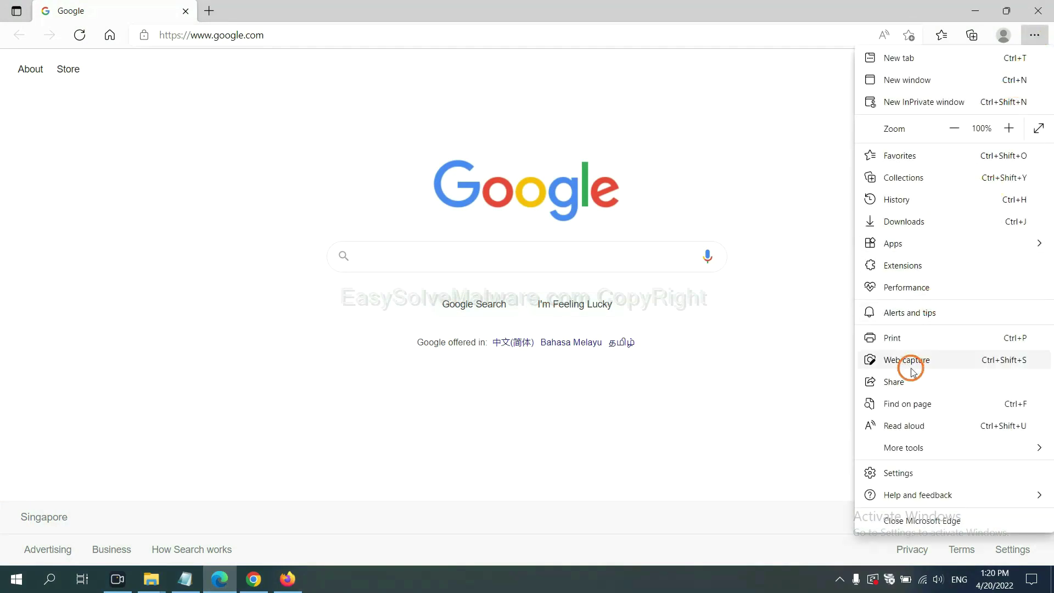
click(911, 476)
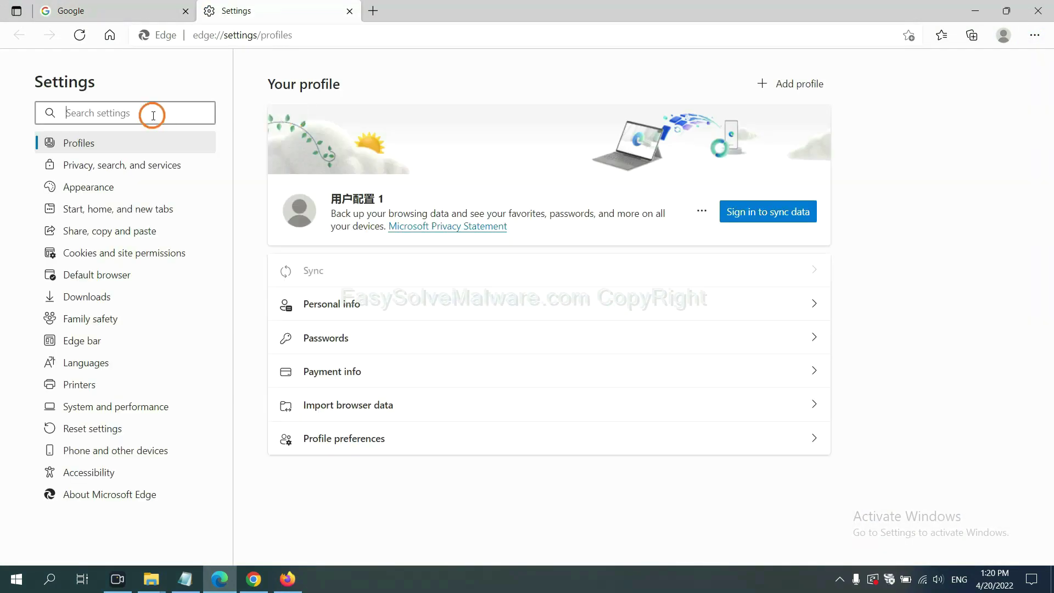
text(re)
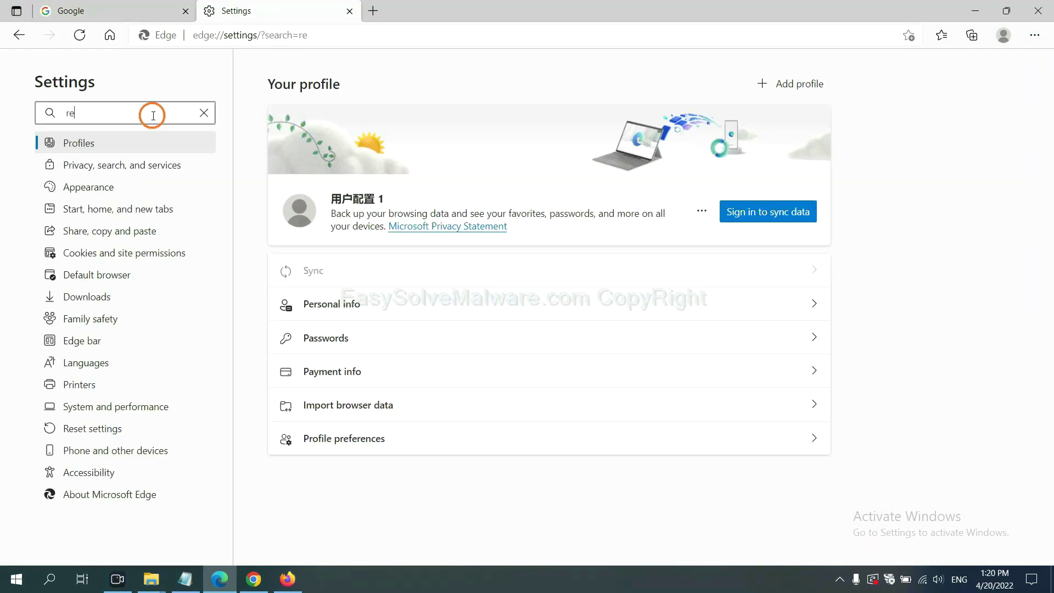
text(set)
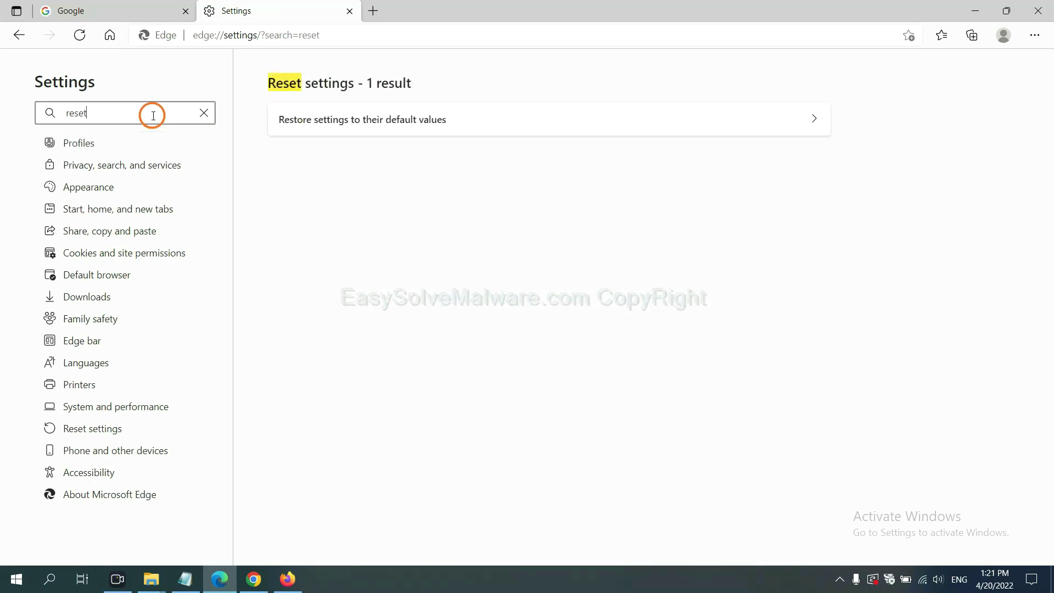
click(370, 118)
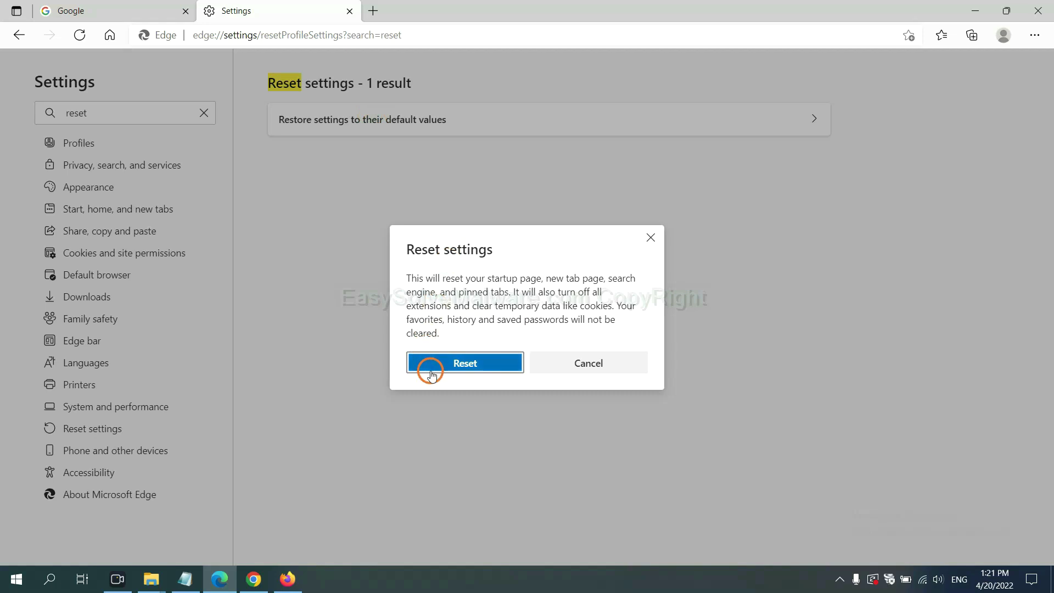